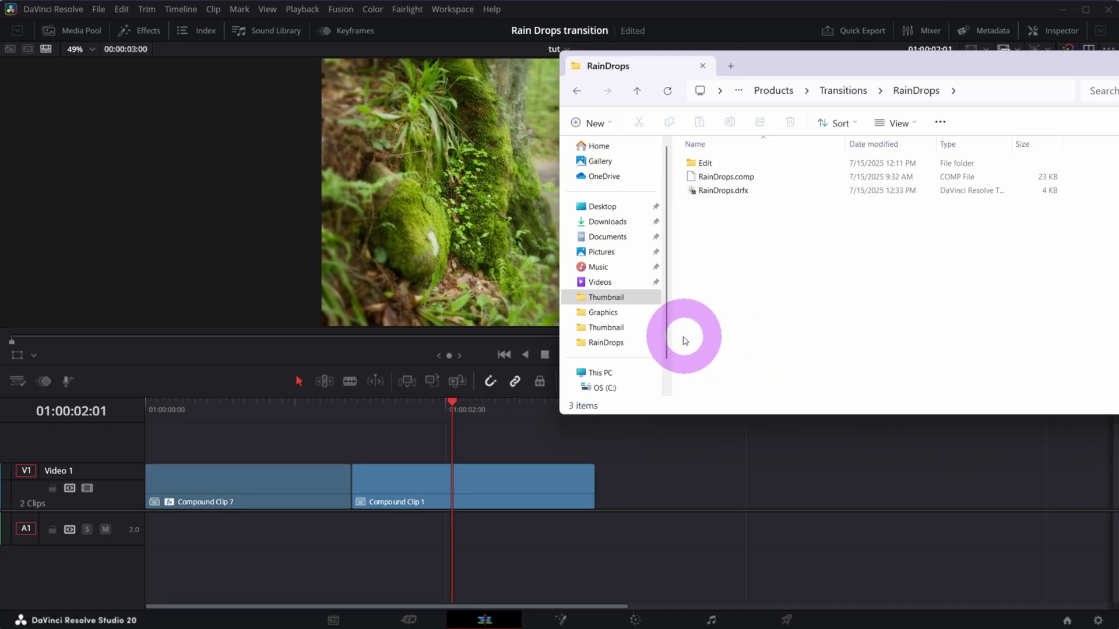
Step: Drag the RainDrops.drfx bundle from File Explorer onto the DaVinci Resolve window to install it
click(722, 192)
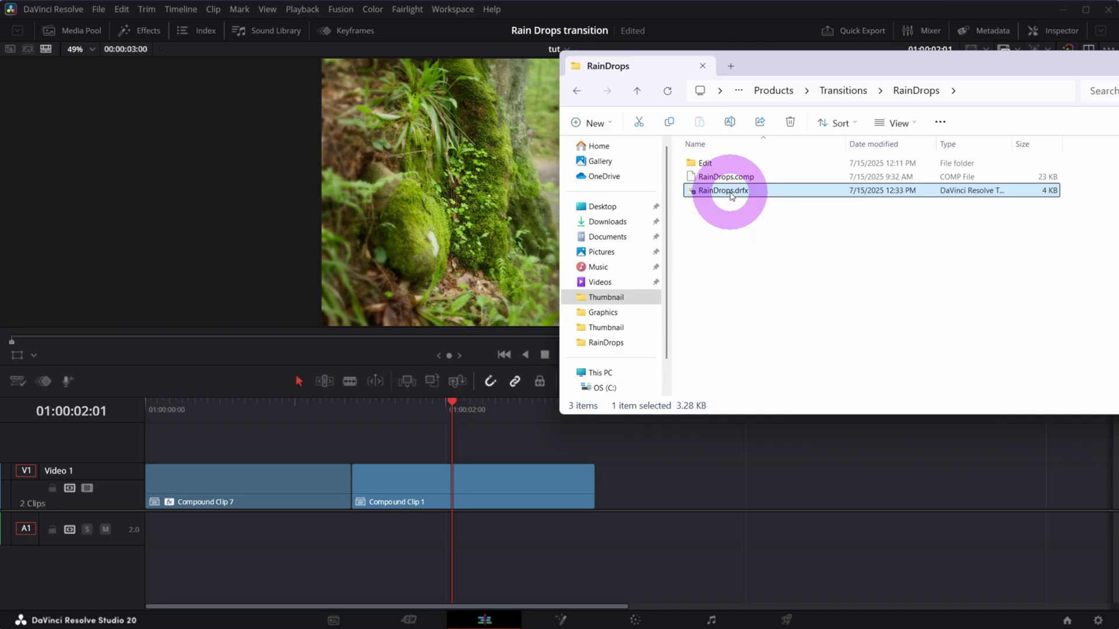
drag(777, 73, 1009, 65)
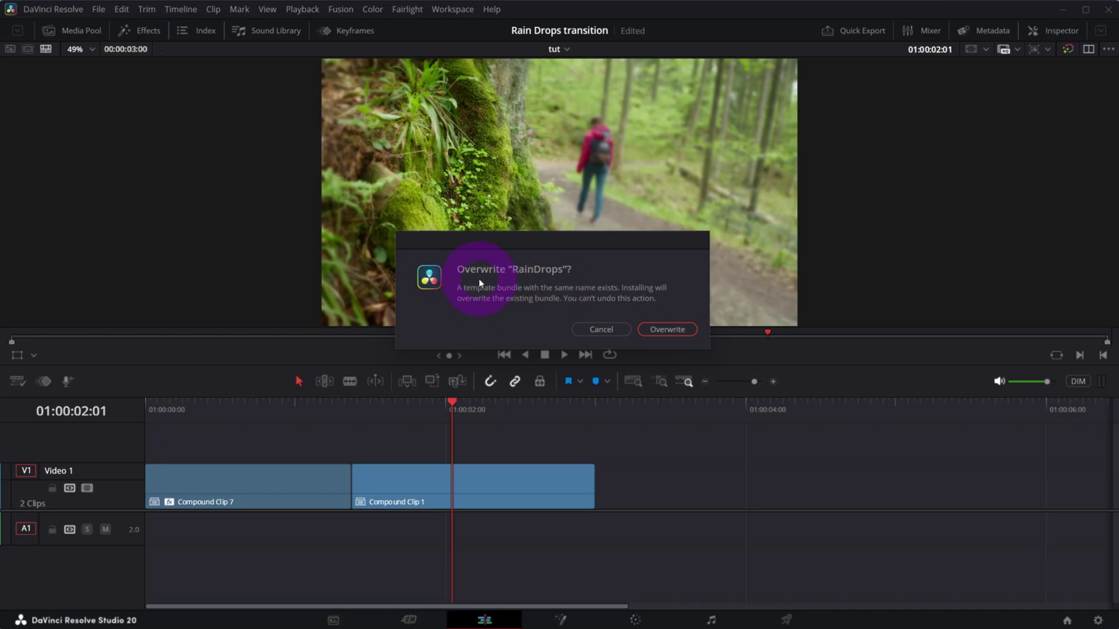
Step: Overwrite the existing RainDrops bundle with the new one
click(670, 330)
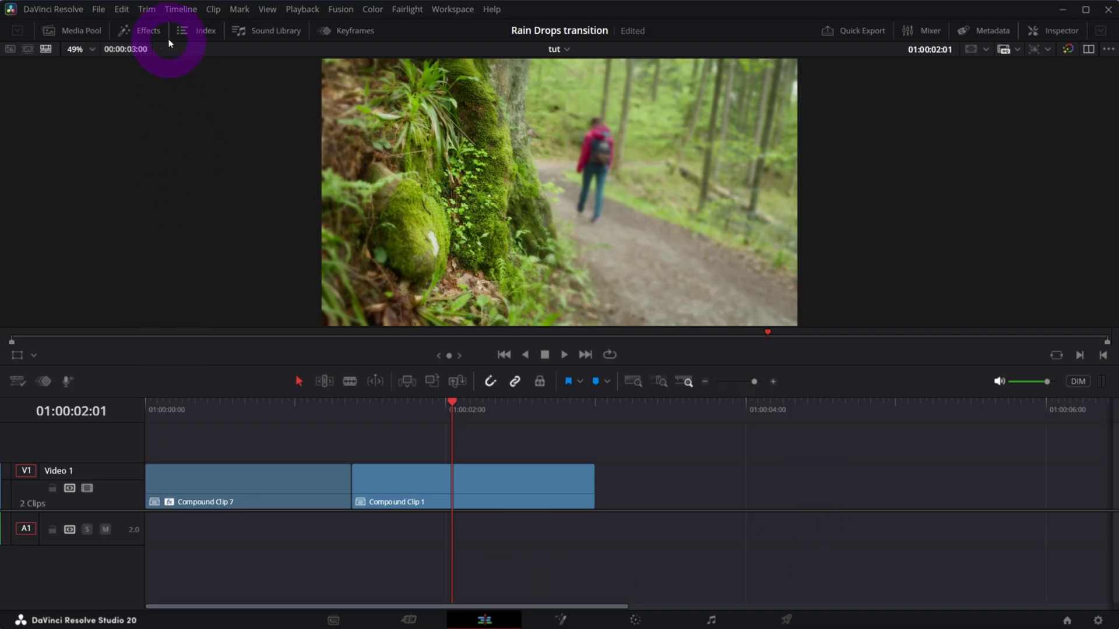
click(143, 31)
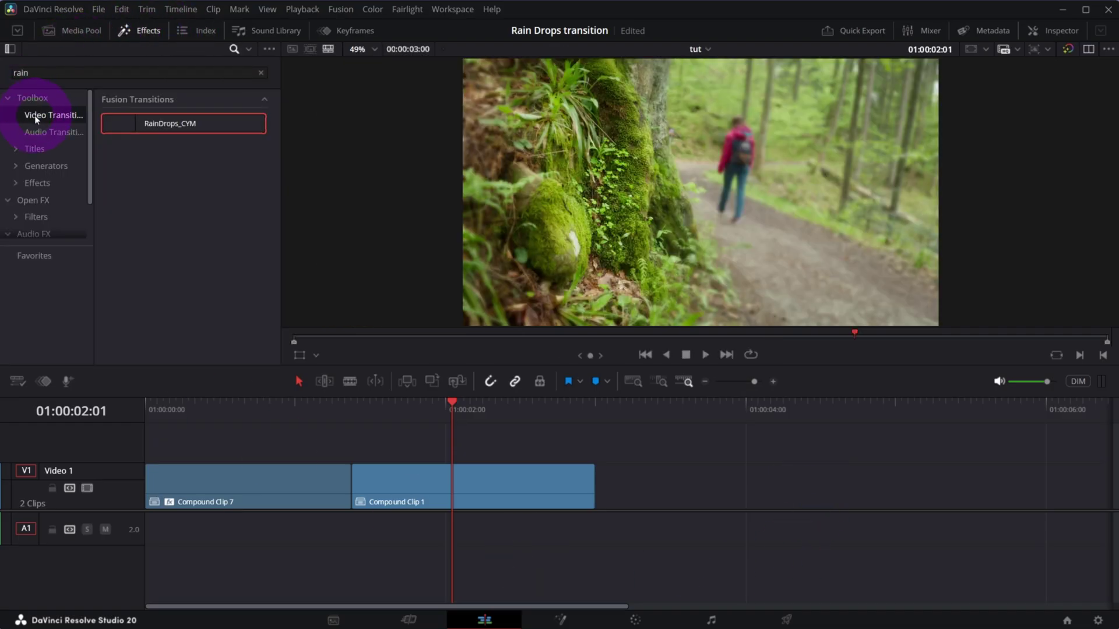
Step: Search effects for 'rain' and drop RainDrops_CYM onto the Compound Clip 7 / Compound Clip 1 cut
drag(88, 155, 211, 177)
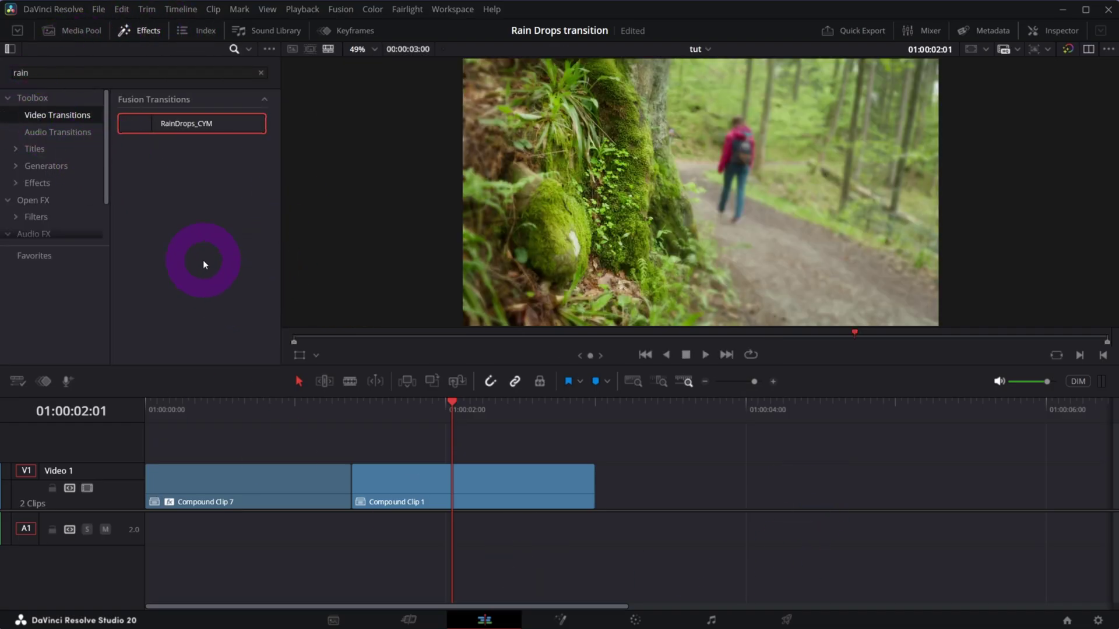
click(261, 72)
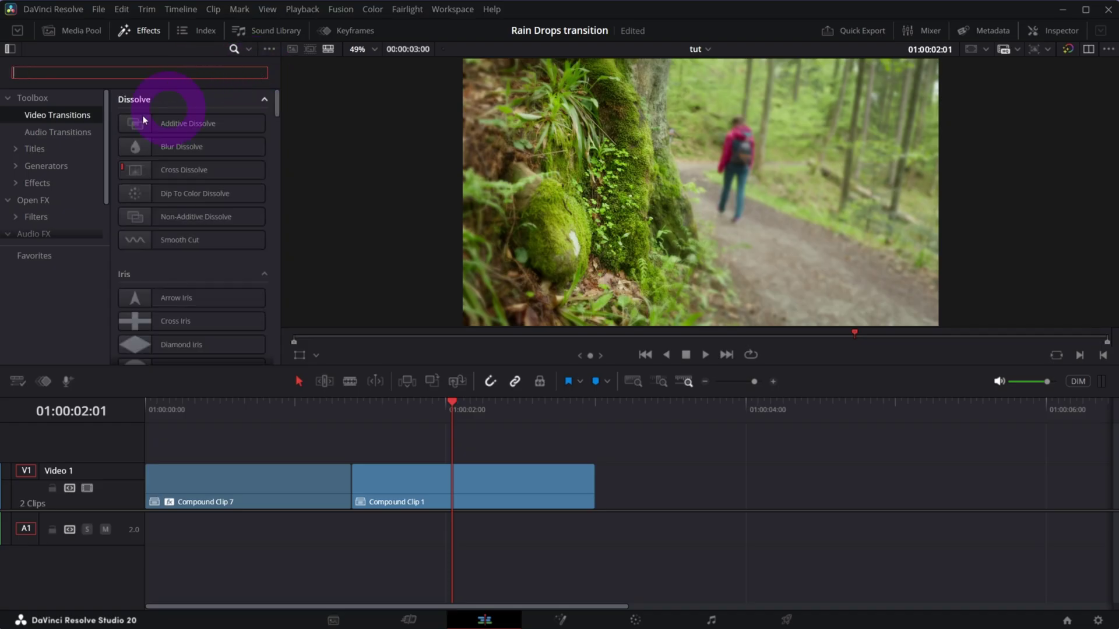
text(rain)
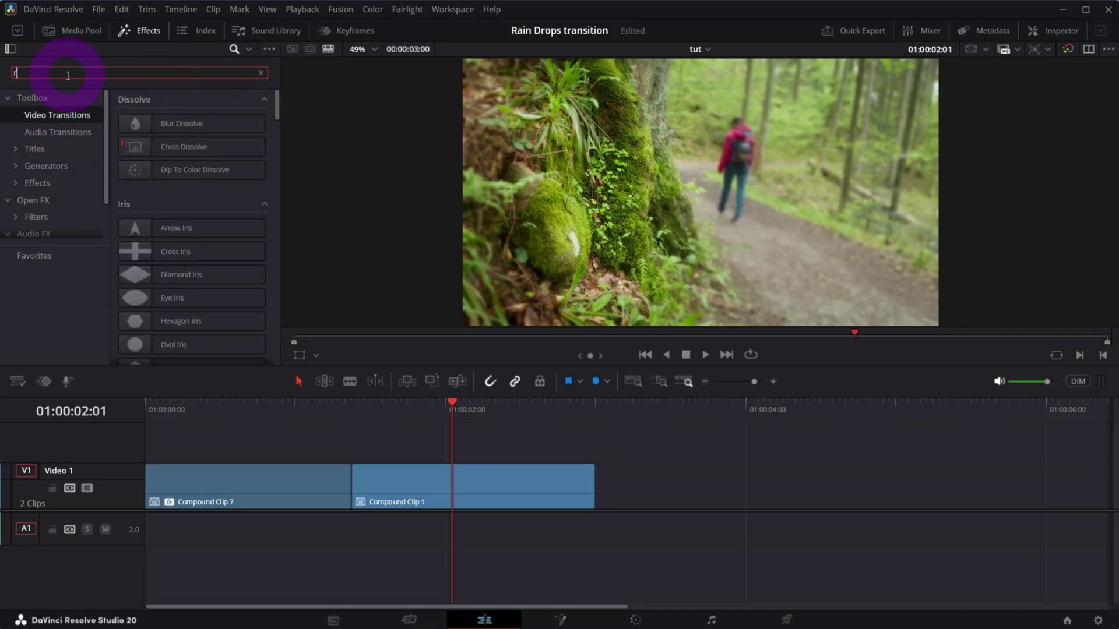
mouse_move(173, 124)
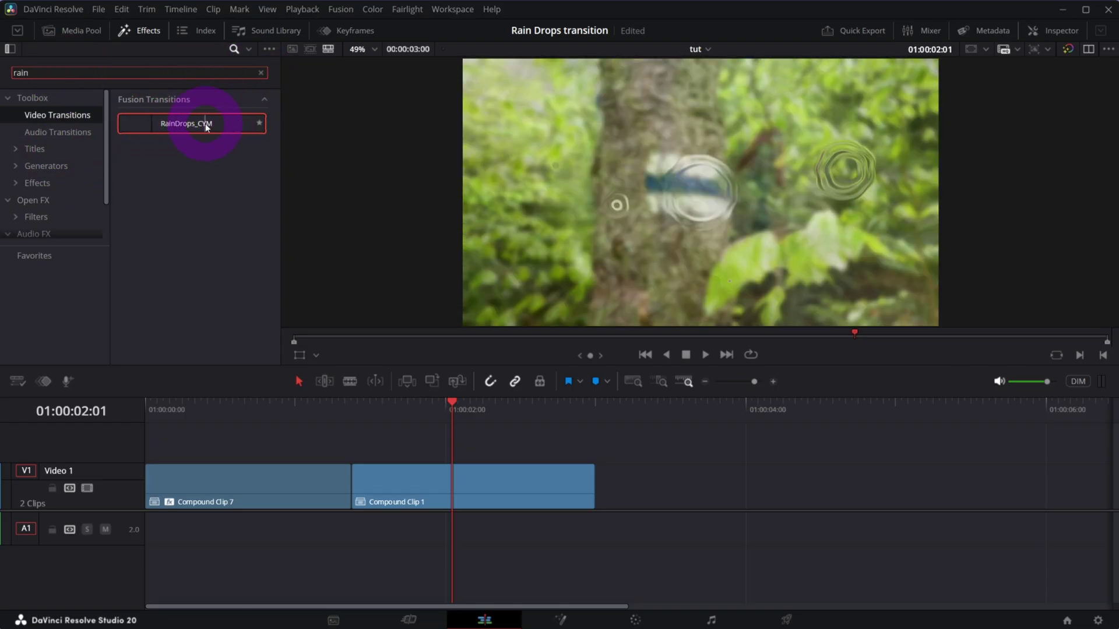
drag(207, 126, 350, 478)
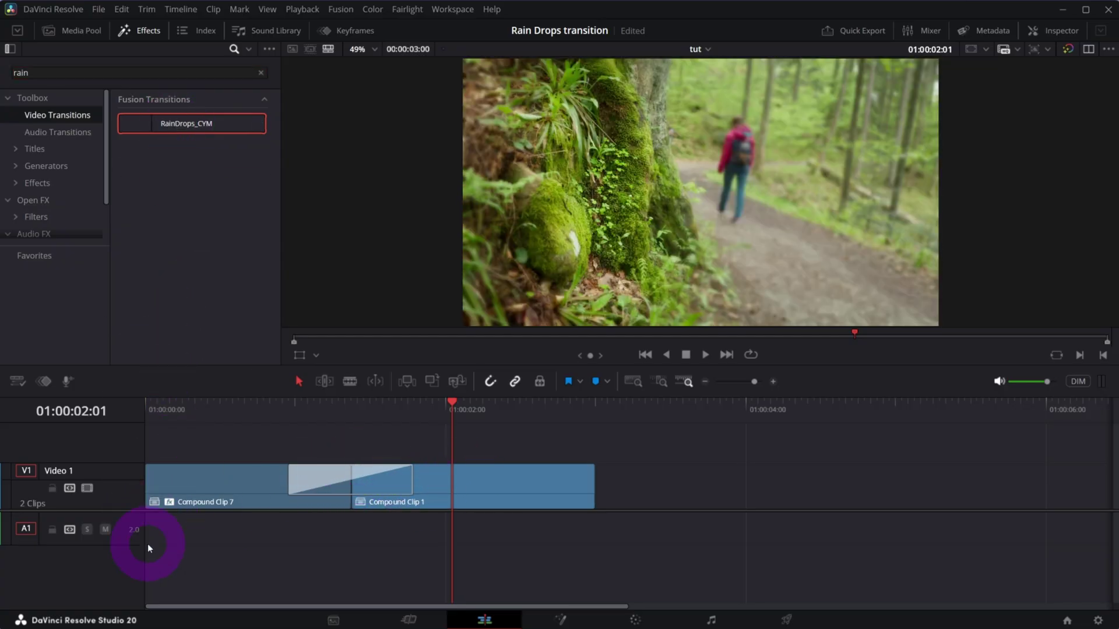
Step: Lengthen the RainDrops transition on the timeline and scrub through it to preview the ripples
click(125, 31)
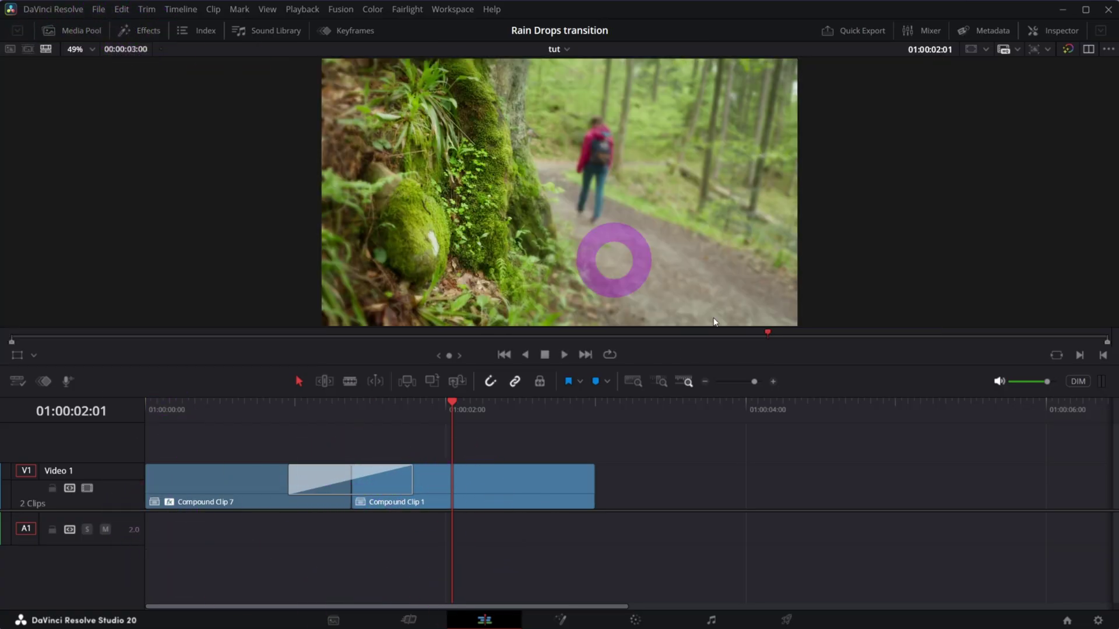
click(368, 473)
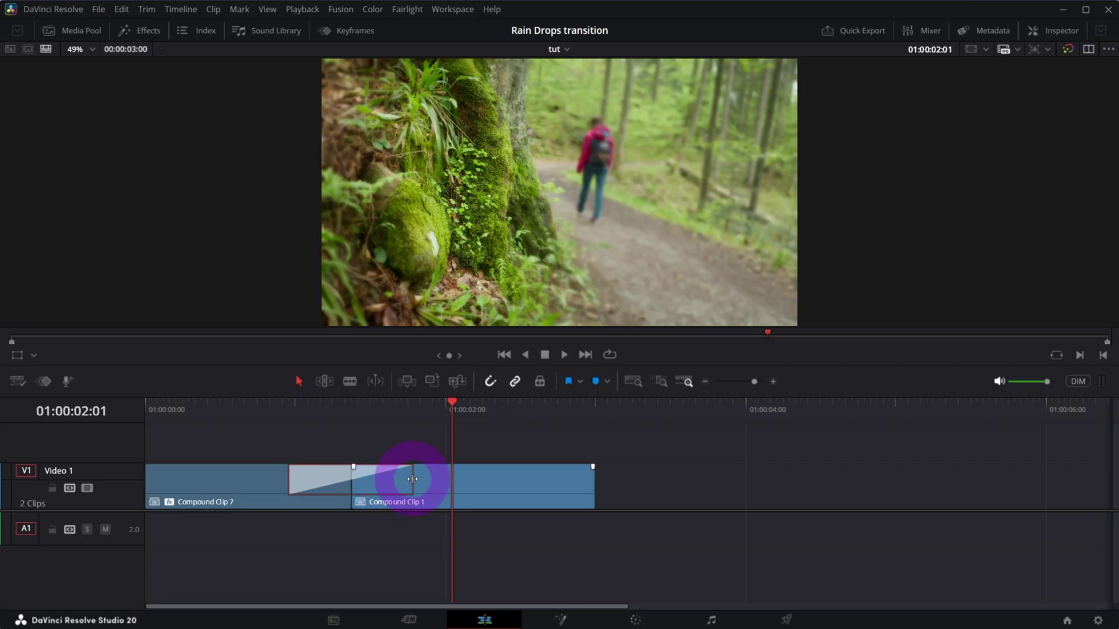
drag(412, 475, 481, 475)
click(308, 408)
click(250, 410)
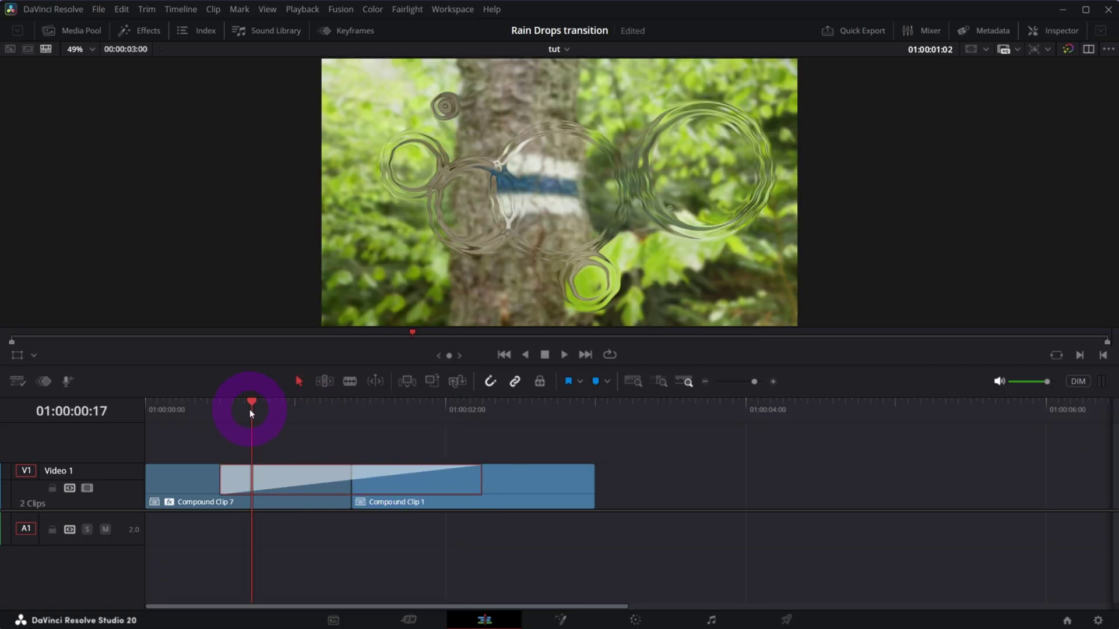
drag(285, 411, 442, 412)
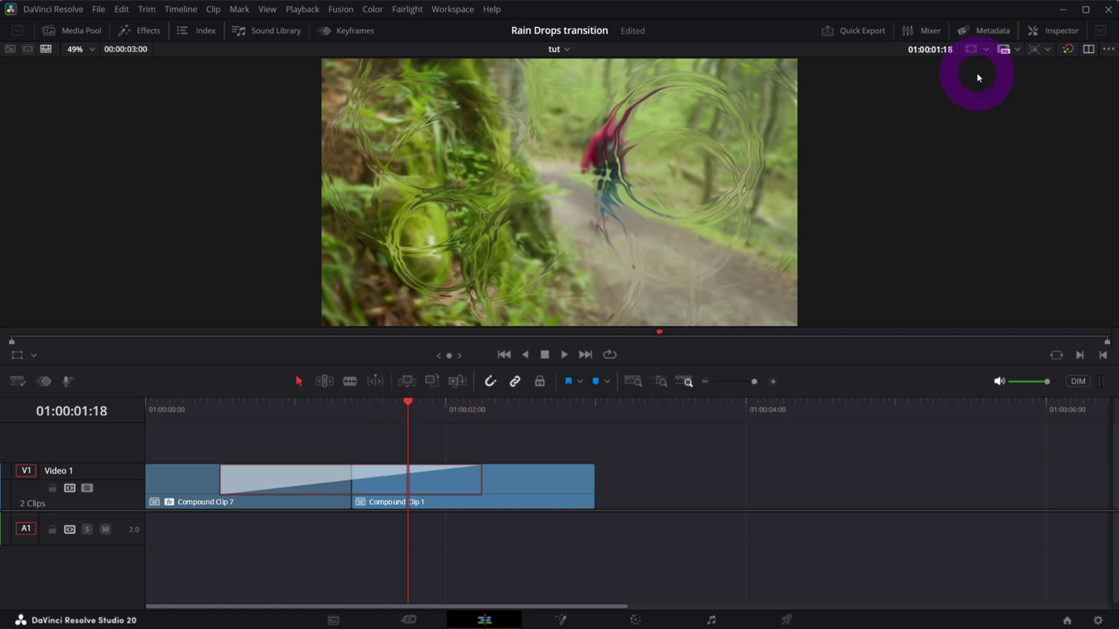
Step: Set the transition's duration to 1.9 seconds (46 frames) in the Inspector
click(1043, 32)
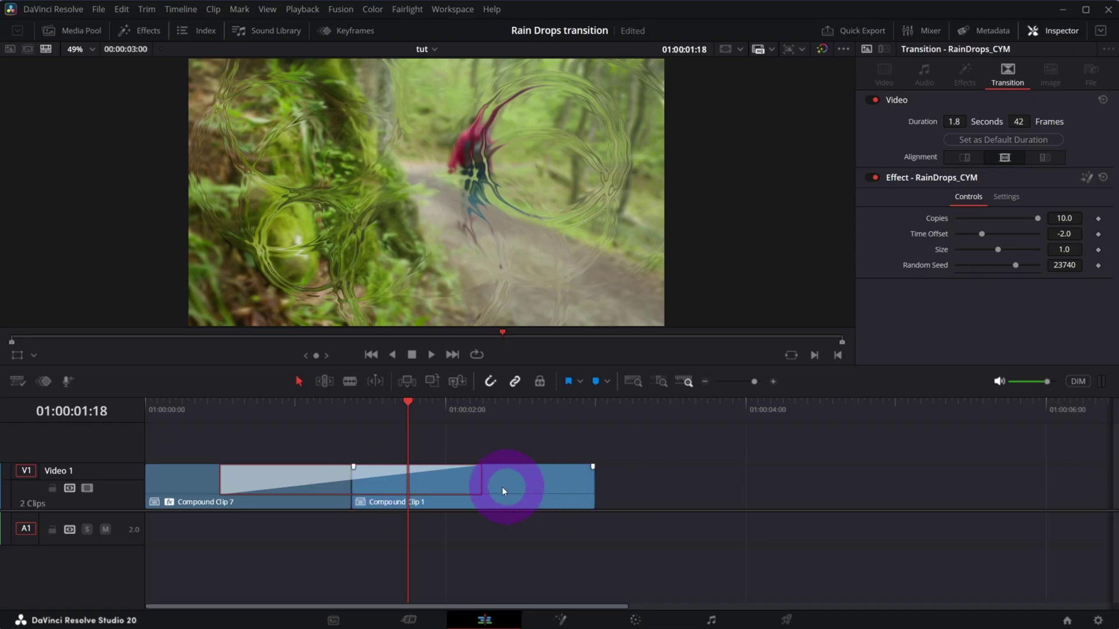
mouse_move(501, 488)
mouse_down()
mouse_move(554, 537)
mouse_move(488, 499)
mouse_up()
drag(1020, 122, 1026, 123)
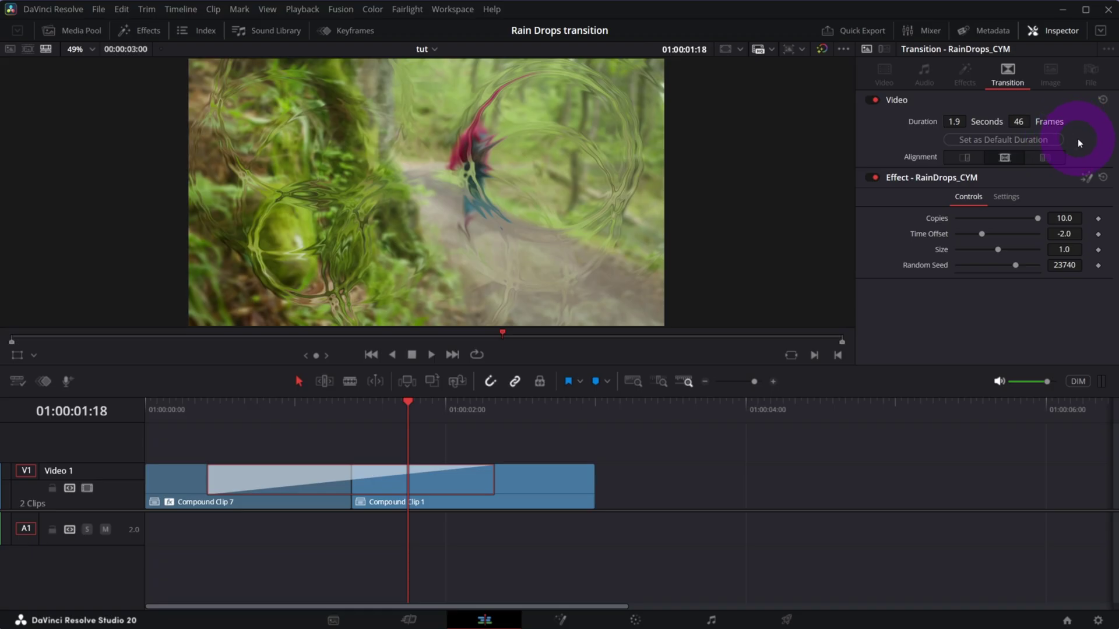
click(300, 9)
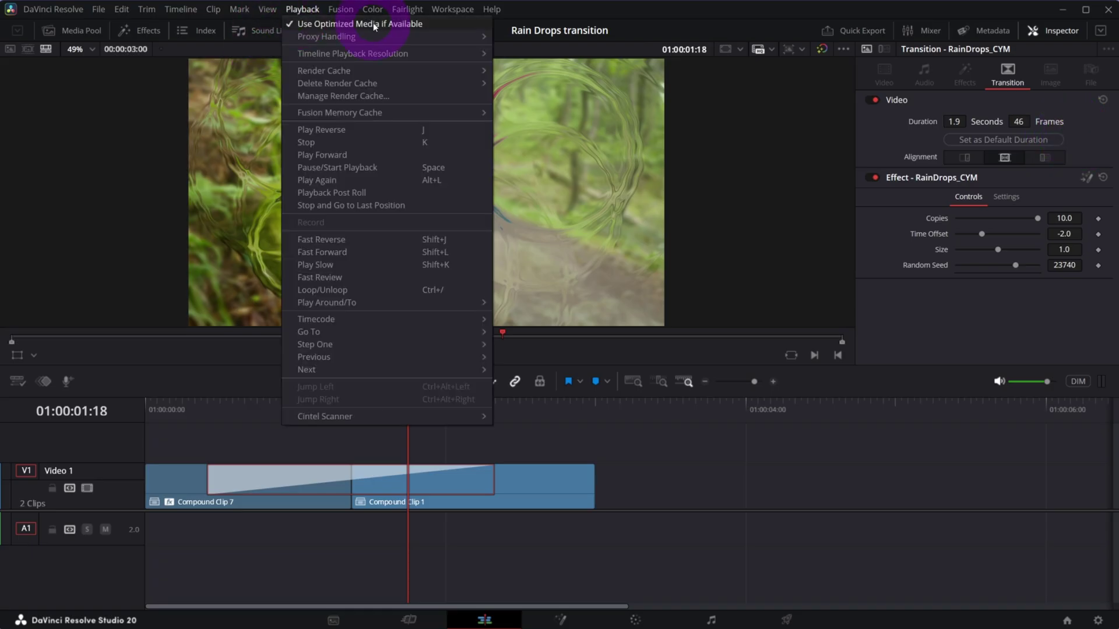
Step: Set Playback > Render Cache to Smart
mouse_move(317, 72)
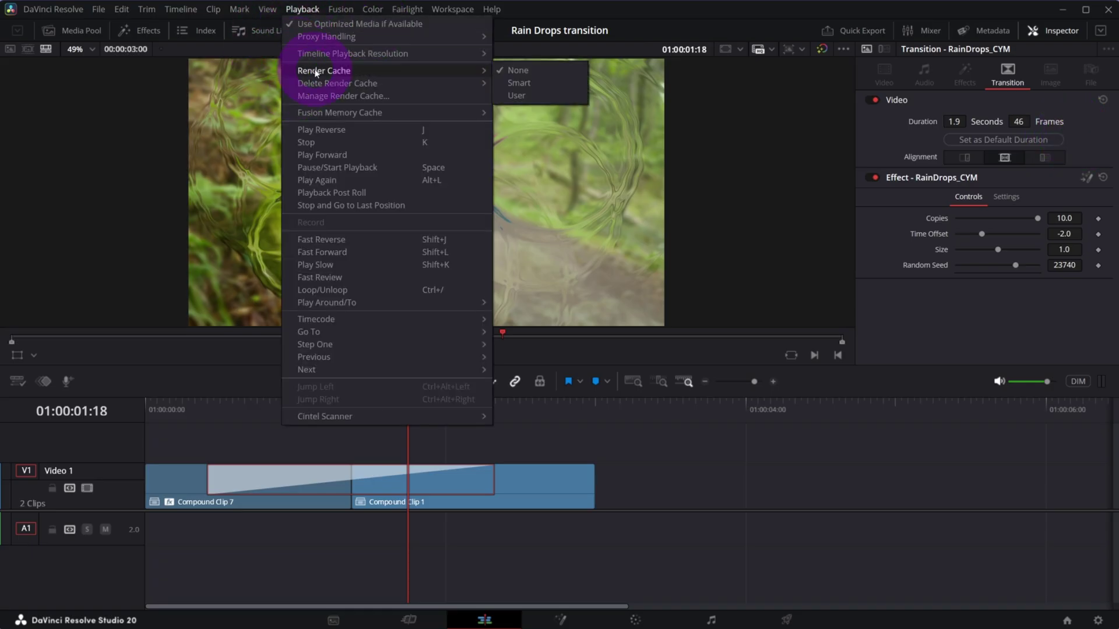
click(548, 82)
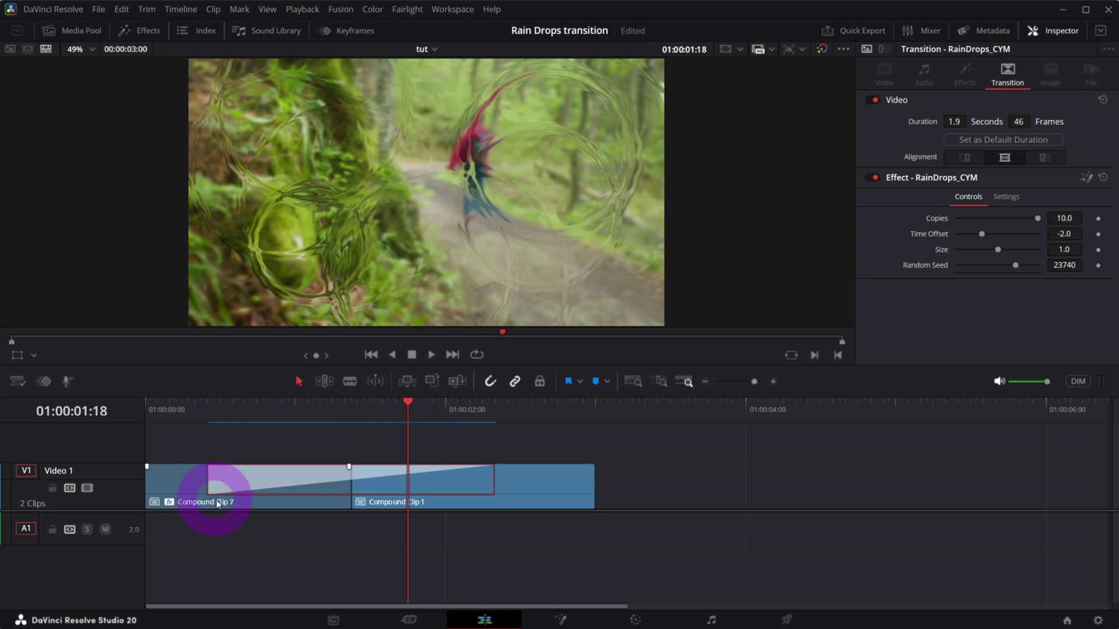
click(183, 415)
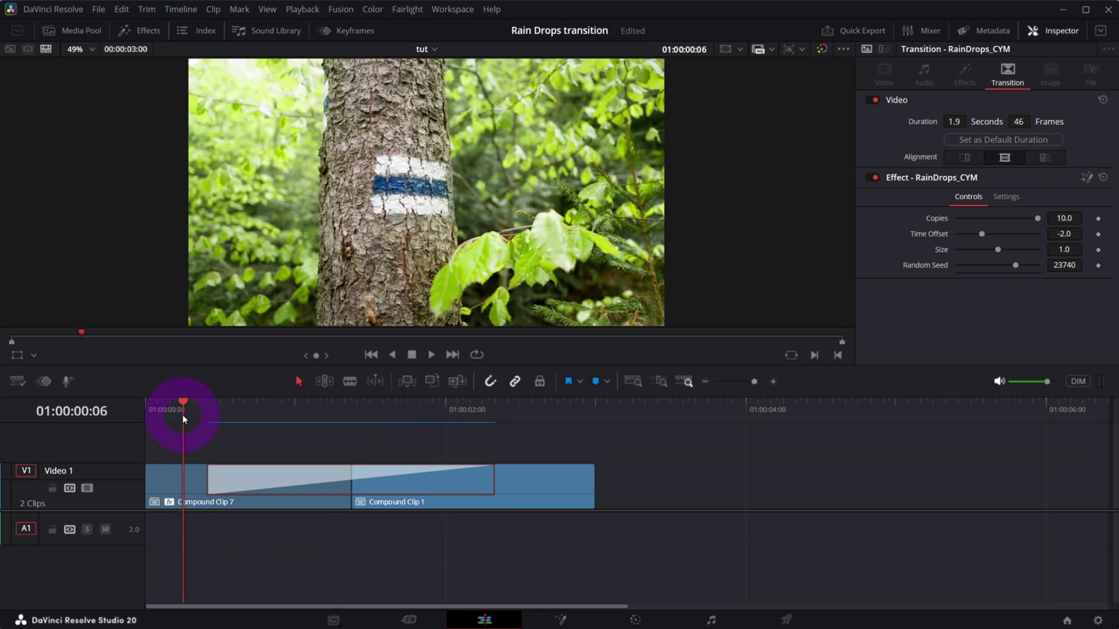
key(space)
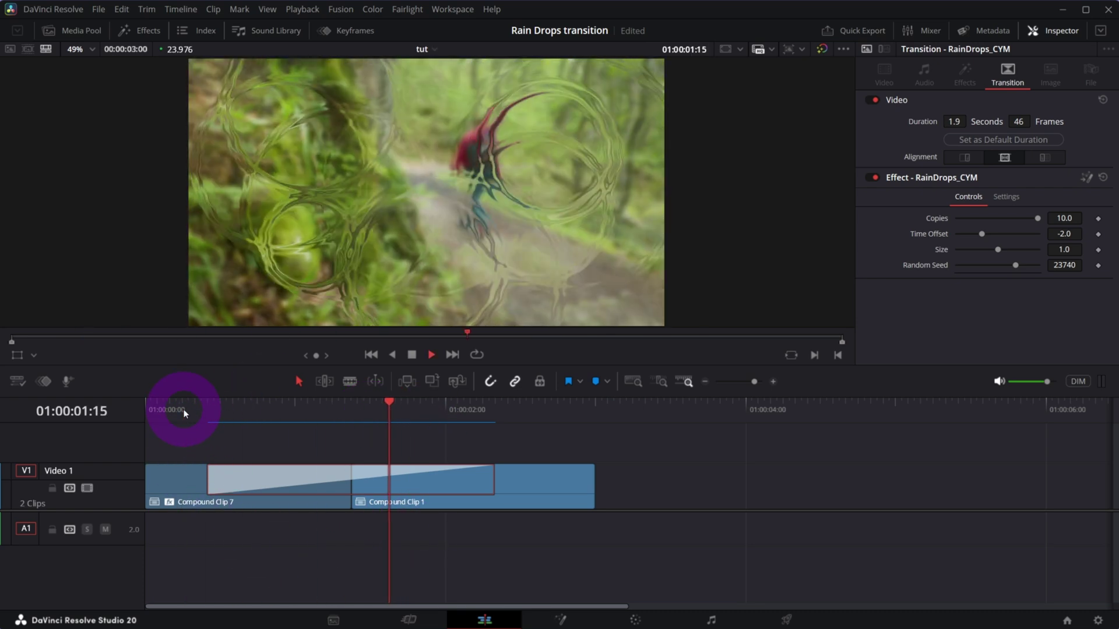
click(185, 411)
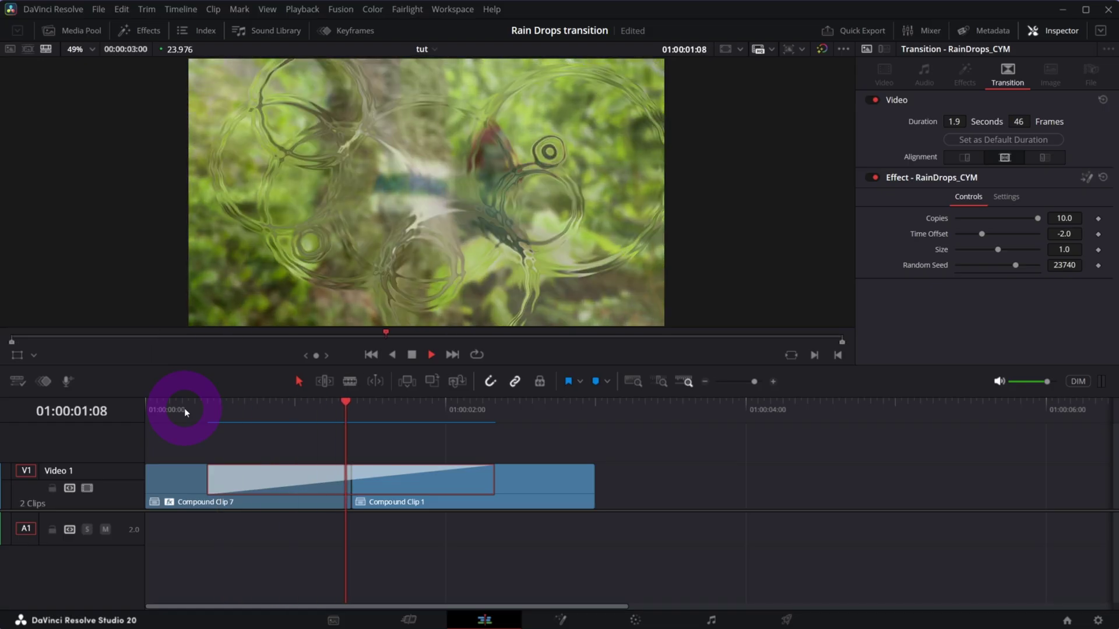
click(184, 411)
key(space)
drag(996, 250, 1015, 249)
Step: Undo the size change back to 1.0 and set the Random Seed to 23740
key(ctrl+z)
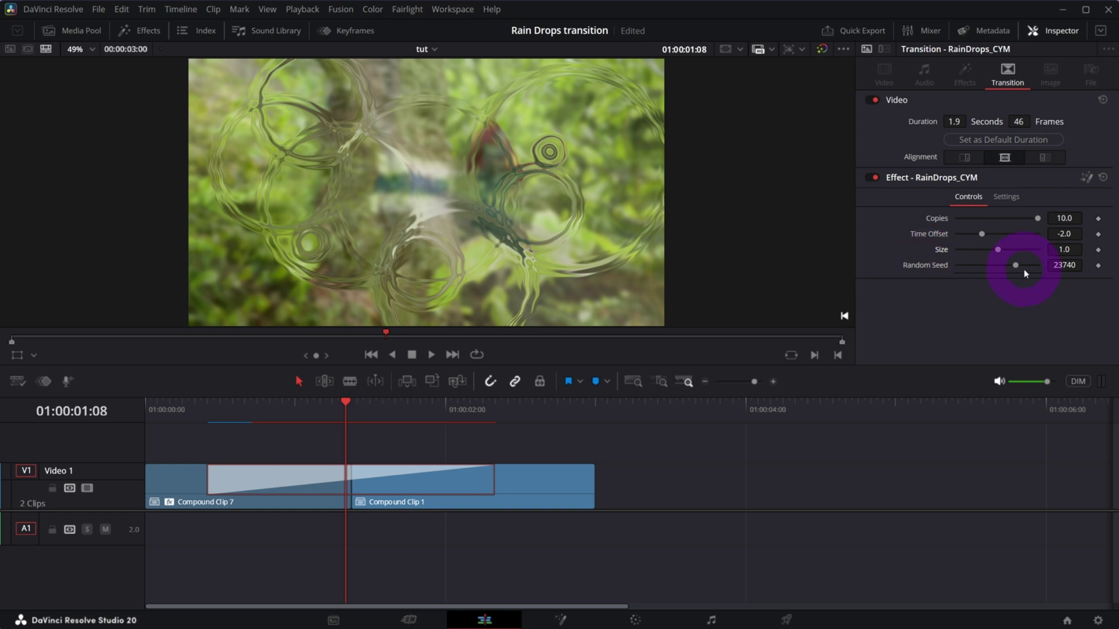
drag(1013, 264, 1002, 268)
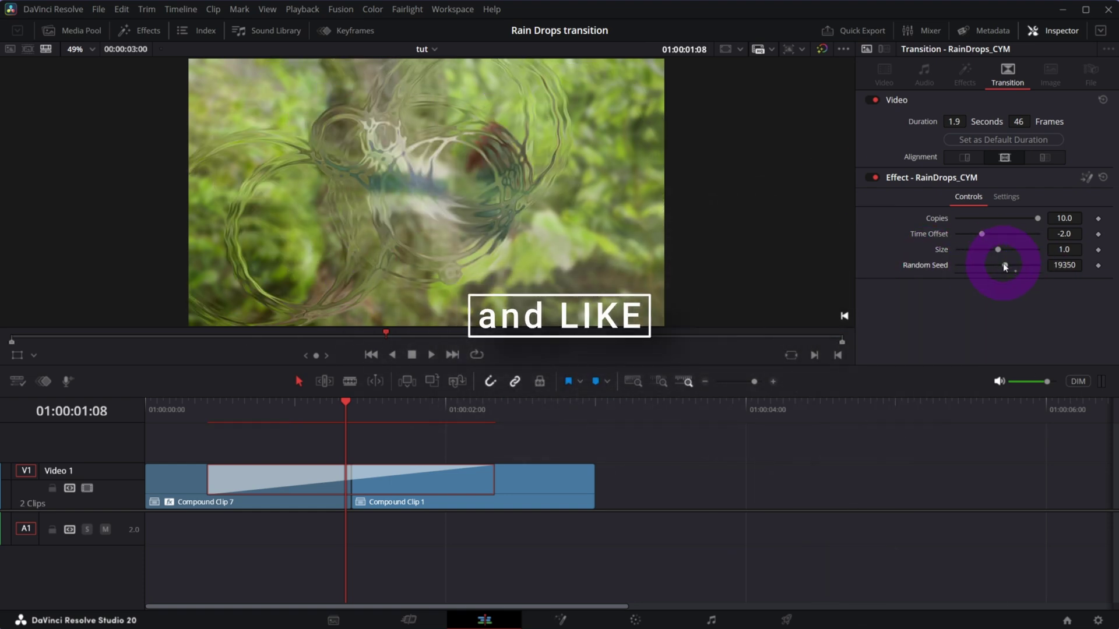
mouse_move(1003, 267)
mouse_down()
mouse_move(991, 267)
mouse_move(1017, 275)
mouse_up()
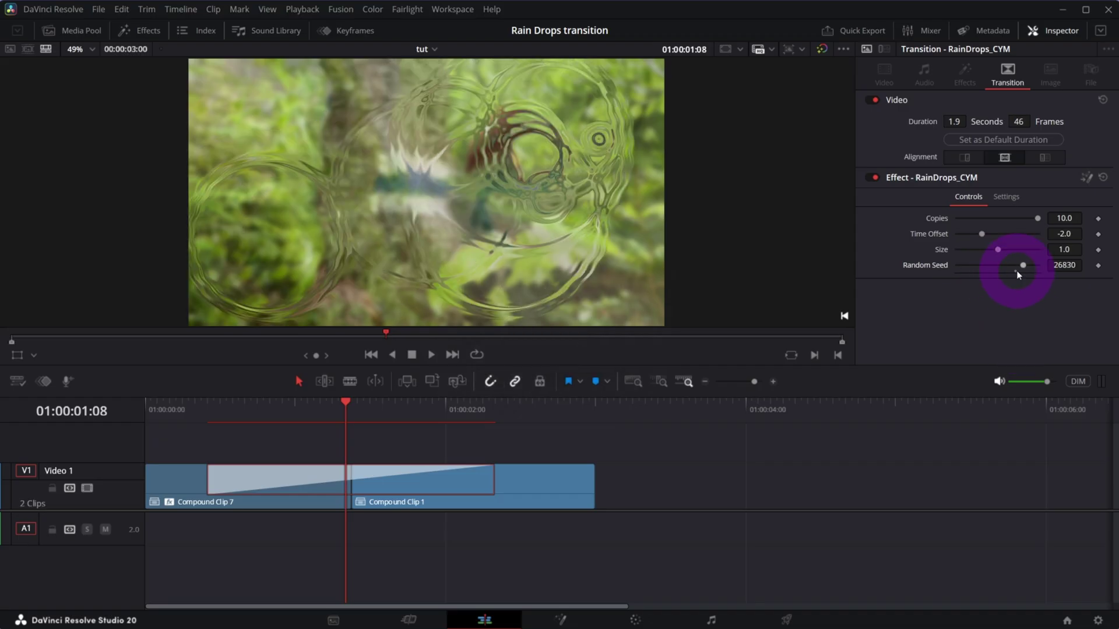
drag(1016, 270, 981, 301)
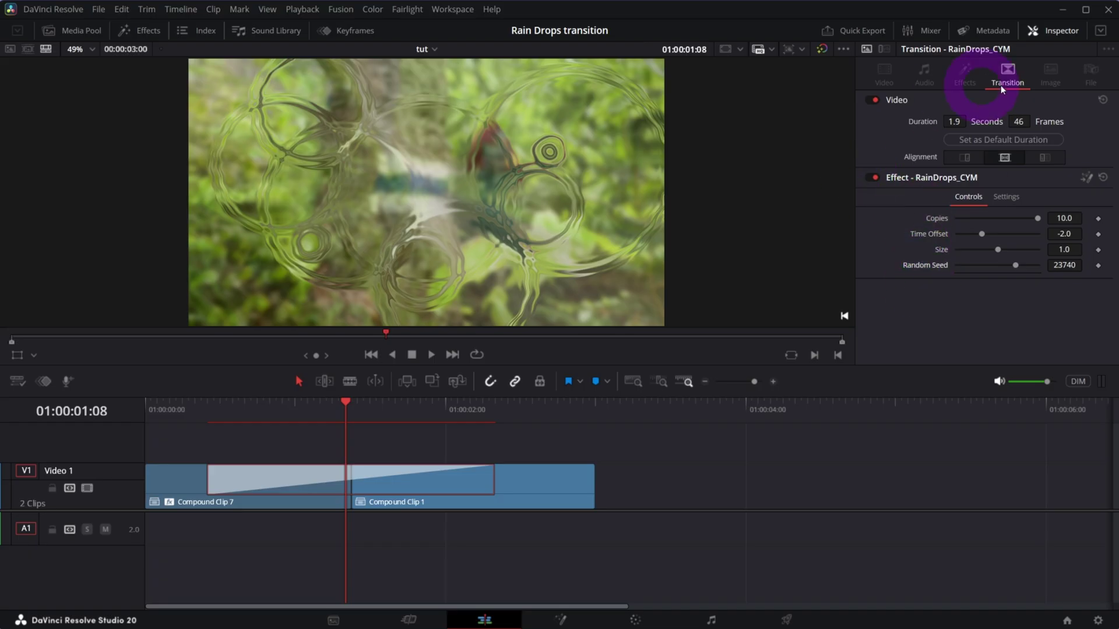
click(162, 229)
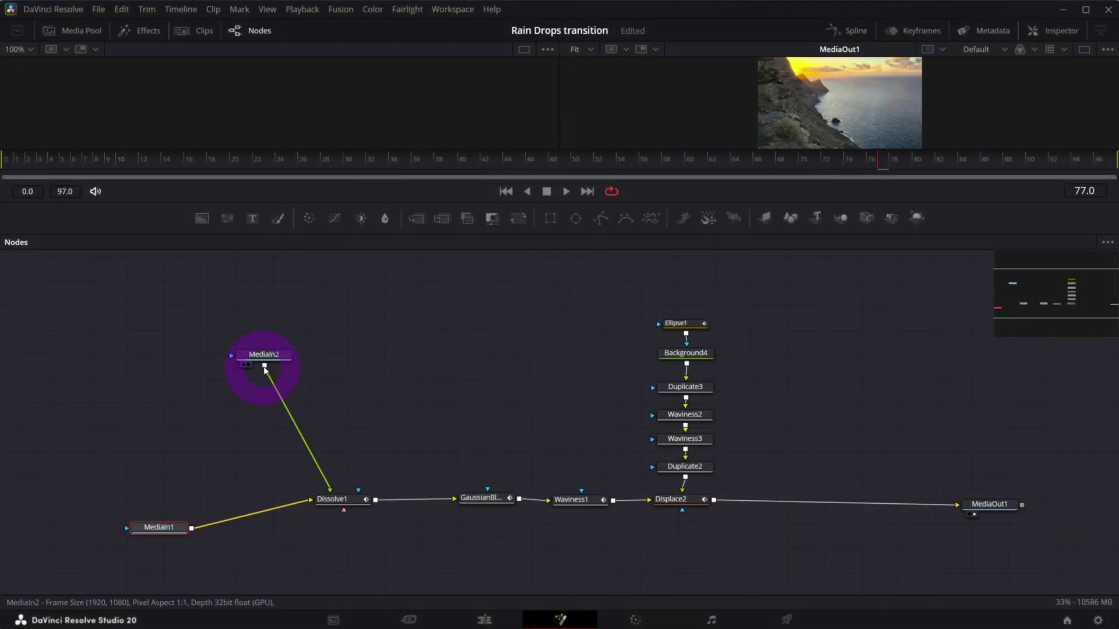
Step: Move MediaIn2 higher and Dissolve1 left, then show Dissolve1's controls with Background/Foreground 0.964938
drag(265, 357, 286, 353)
click(156, 572)
click(169, 529)
click(286, 350)
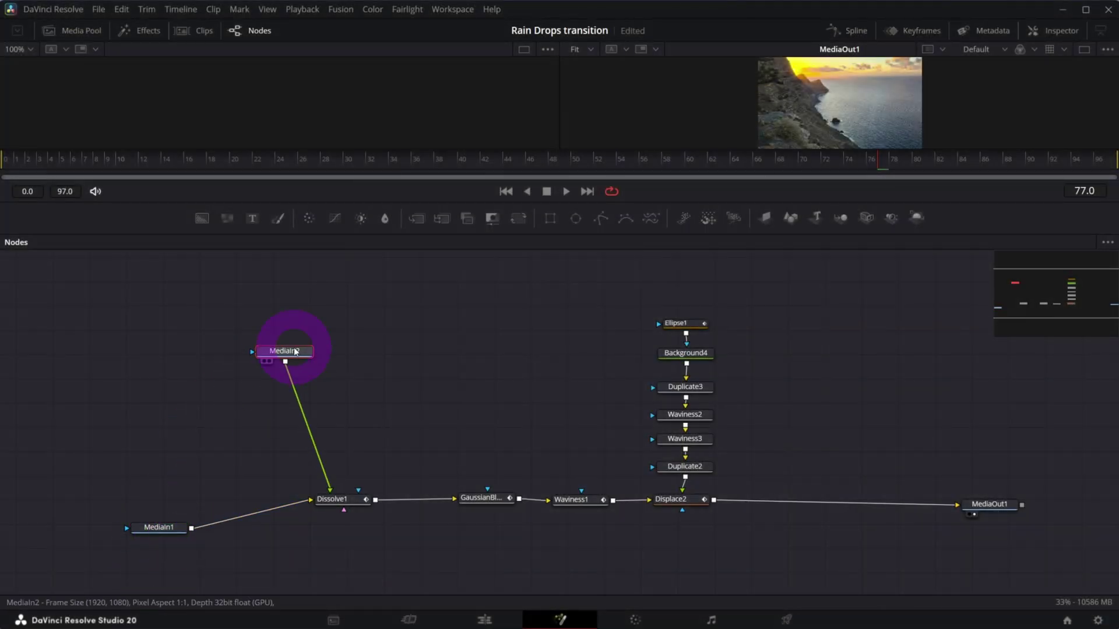
click(166, 583)
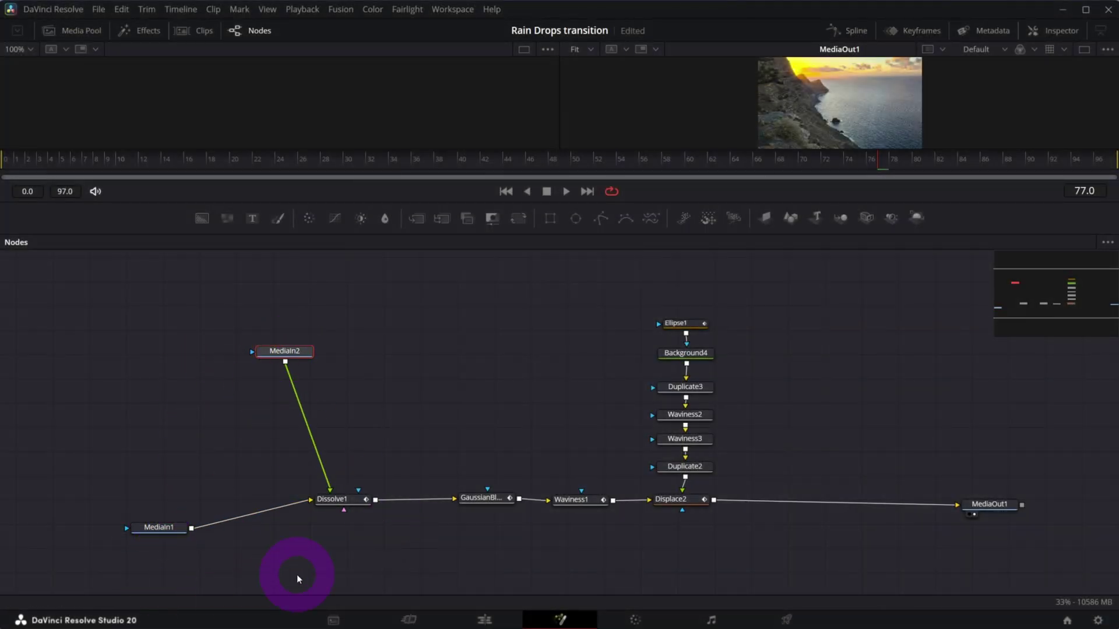
drag(339, 500, 324, 505)
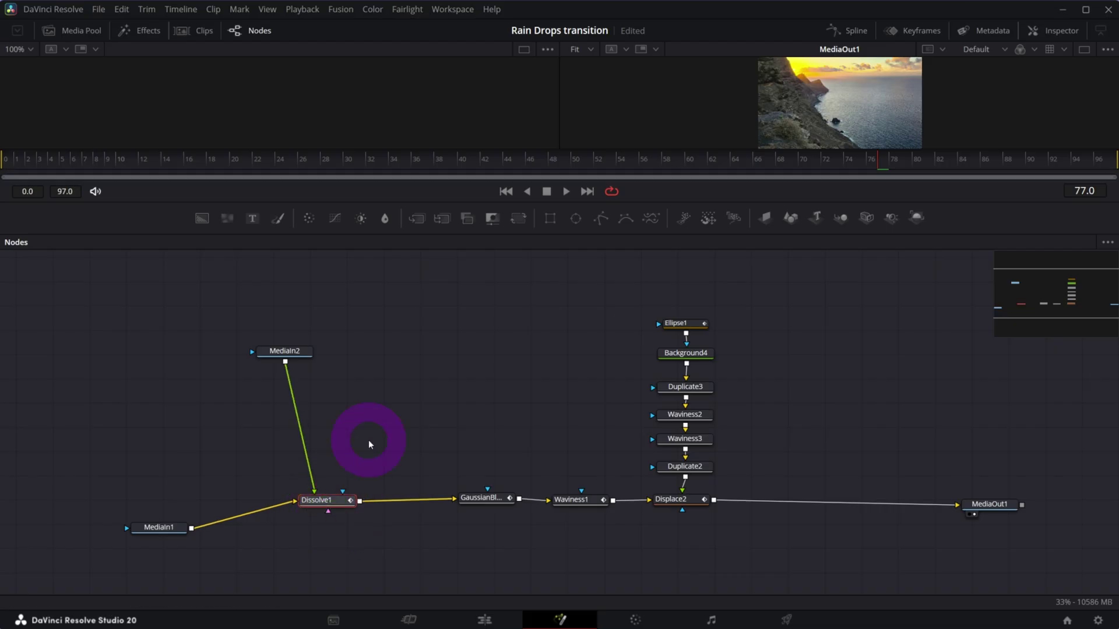
key(F12)
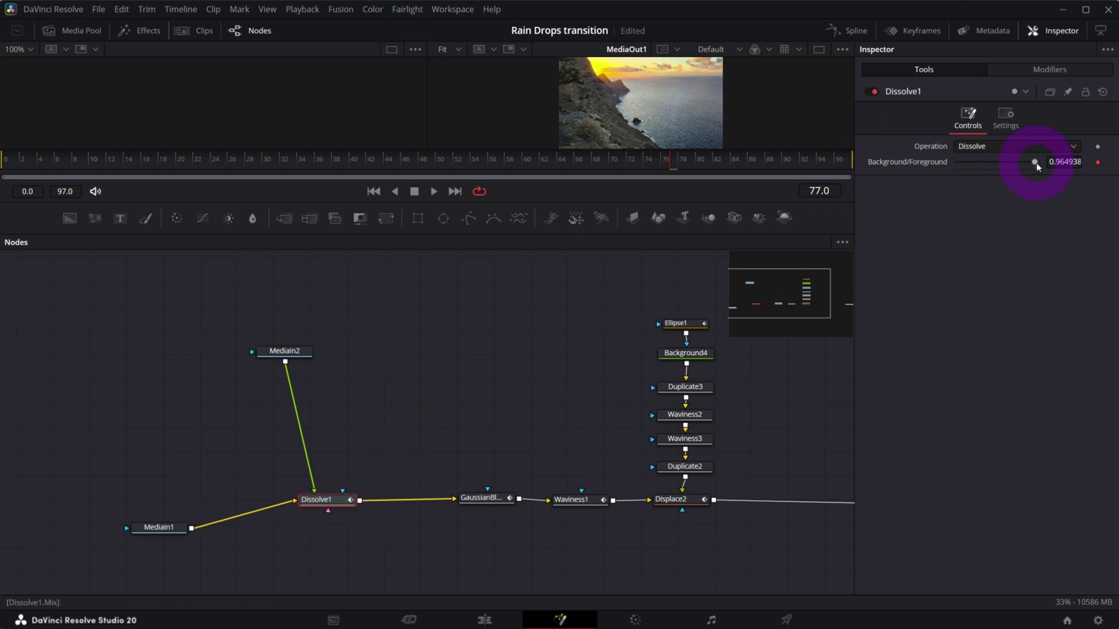
click(1038, 70)
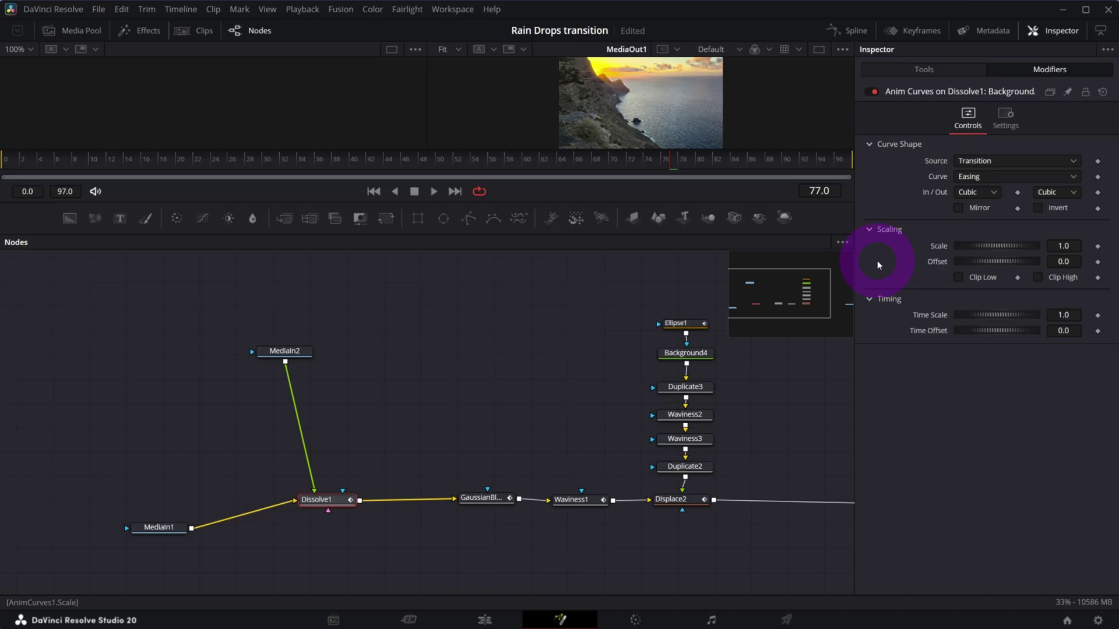
Step: Select GaussianBlur1, nudge it left, and check its Modifiers tab showing Strength 0.129883
click(477, 500)
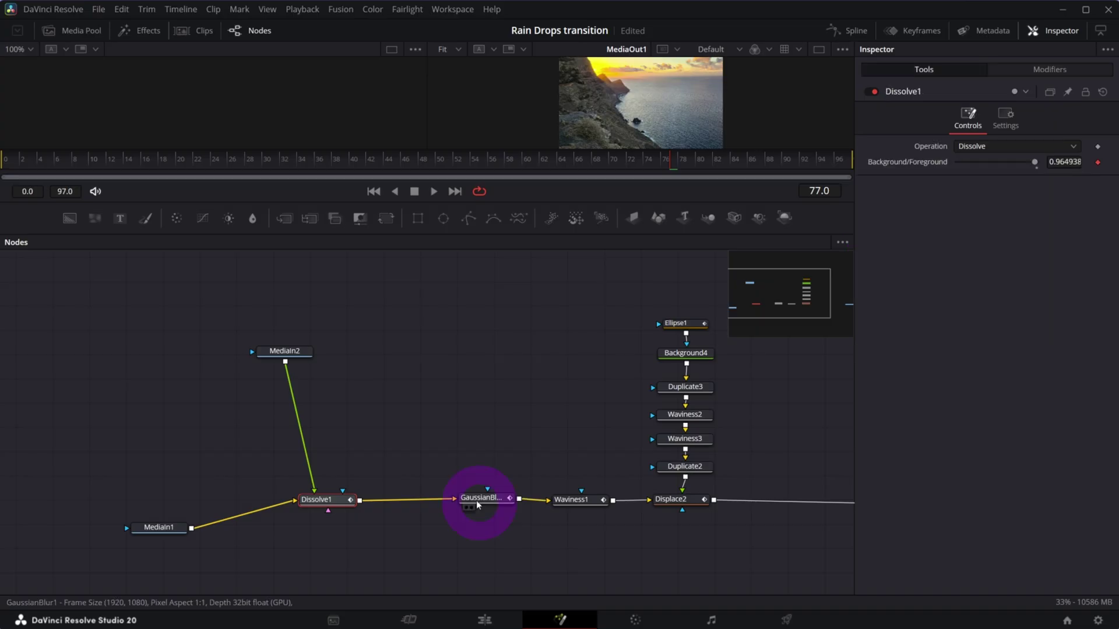
mouse_move(476, 502)
mouse_down()
mouse_move(455, 506)
mouse_move(464, 501)
mouse_up()
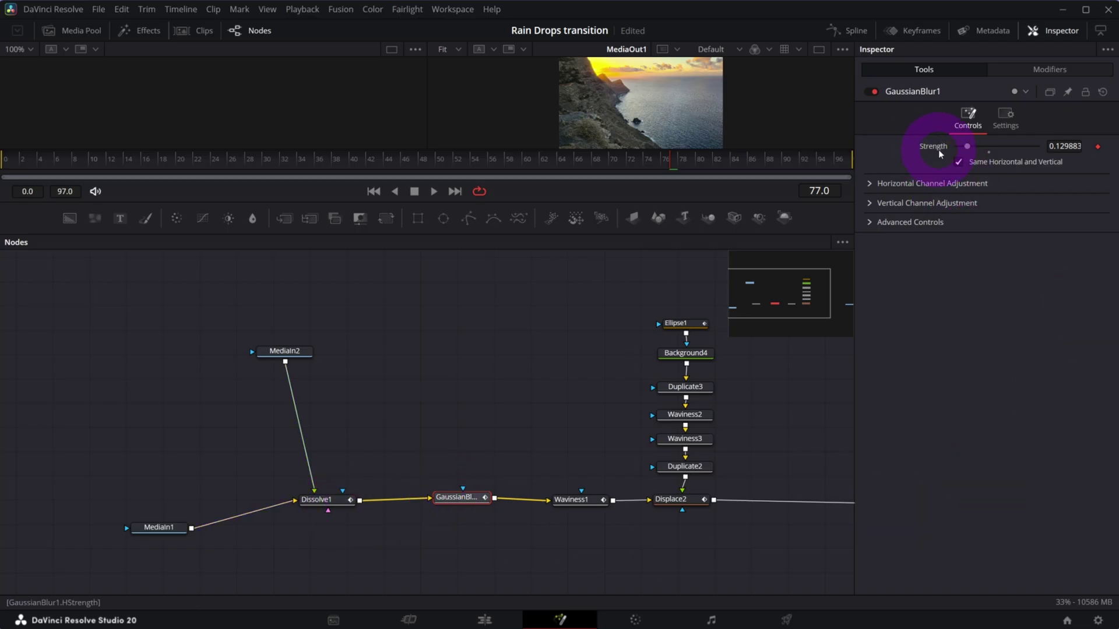
click(1035, 69)
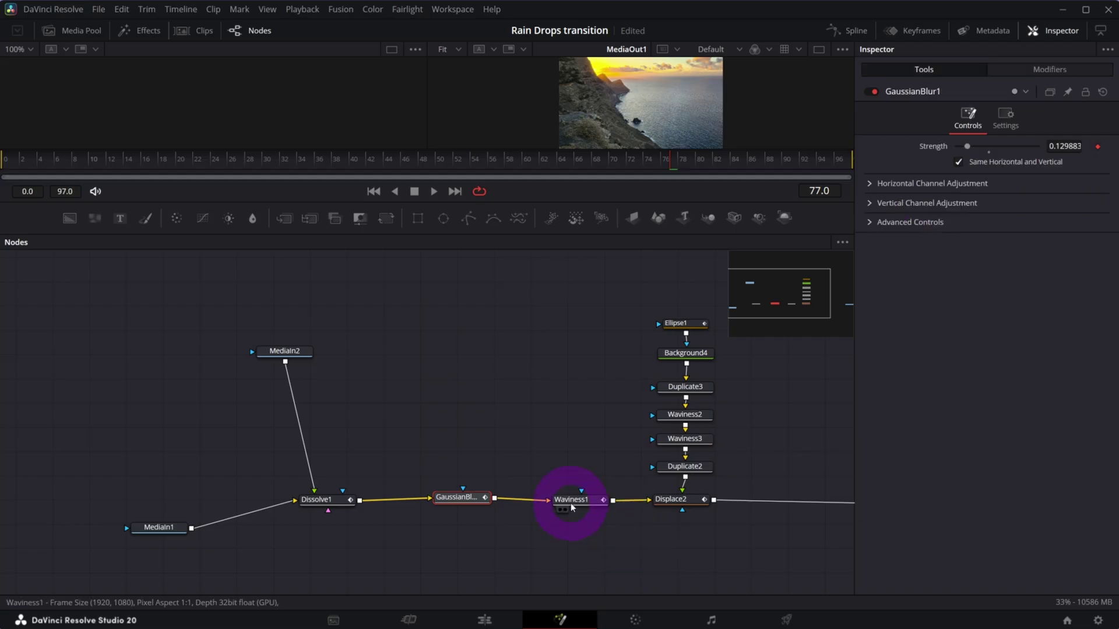
drag(571, 502, 350, 105)
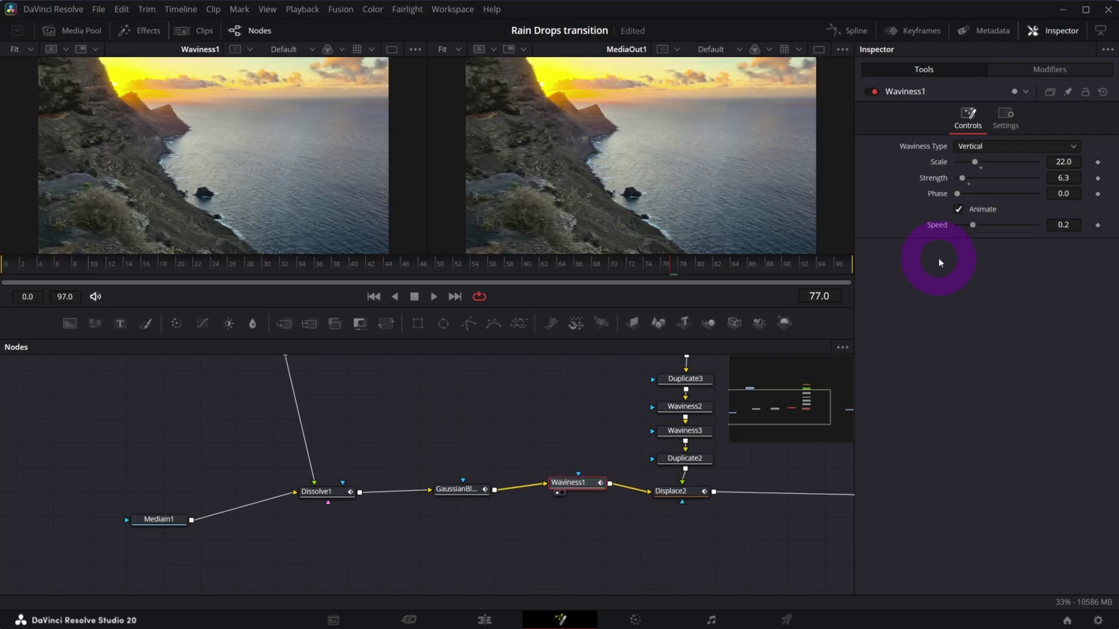
Step: Try a Waviness1 scale of 78 and inspect its animated Blend of 0.324707
mouse_move(977, 164)
mouse_down()
mouse_move(1021, 162)
mouse_move(963, 179)
mouse_up()
click(1005, 116)
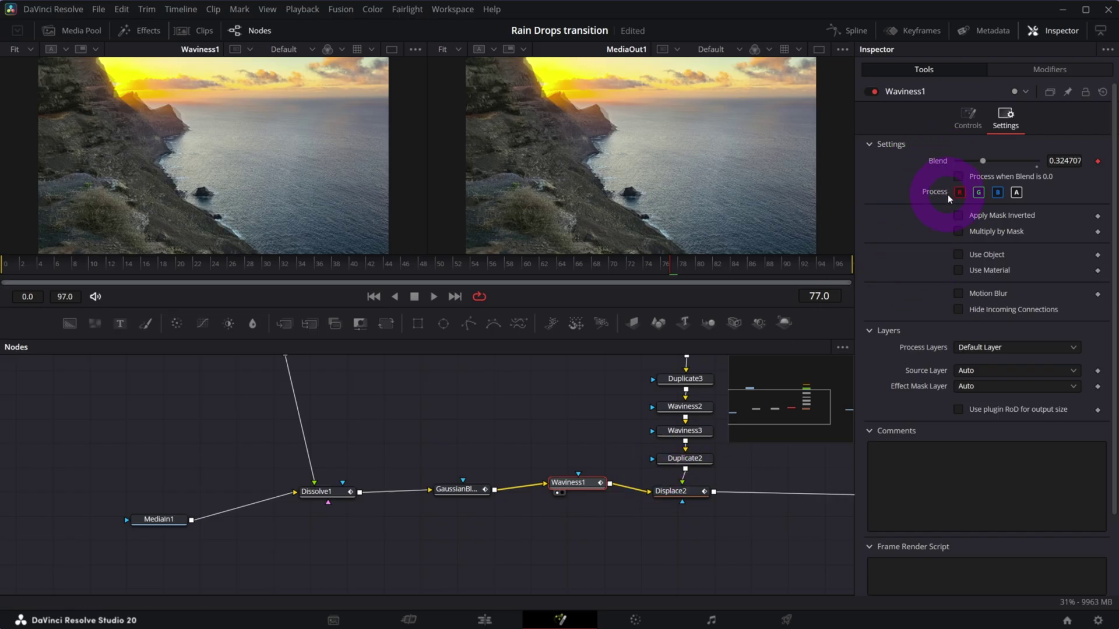
click(1053, 71)
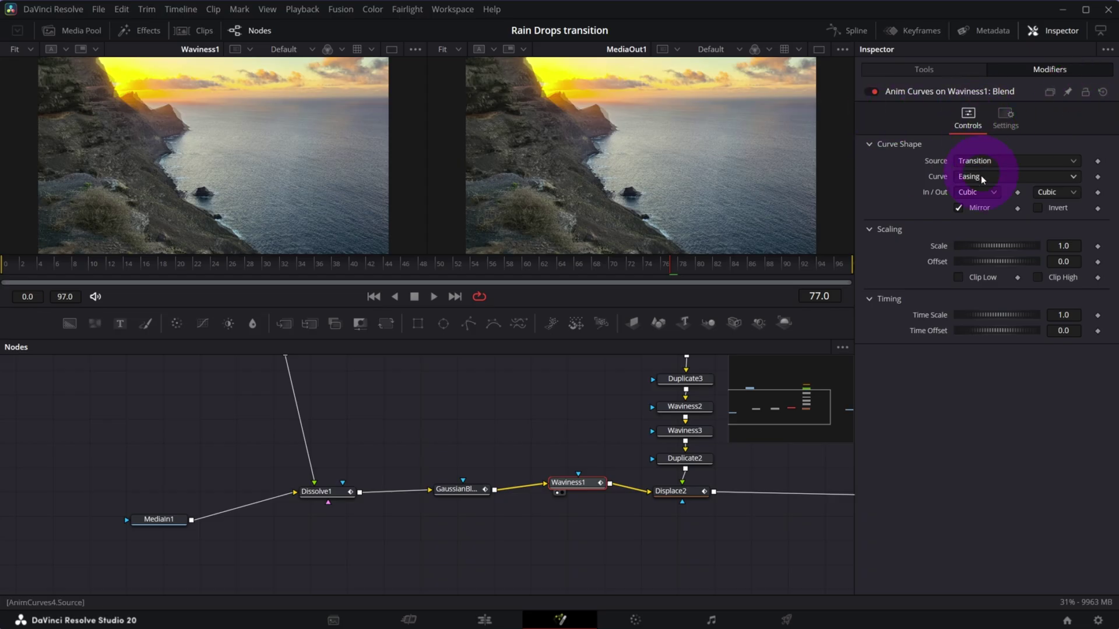
click(932, 73)
drag(762, 388, 804, 400)
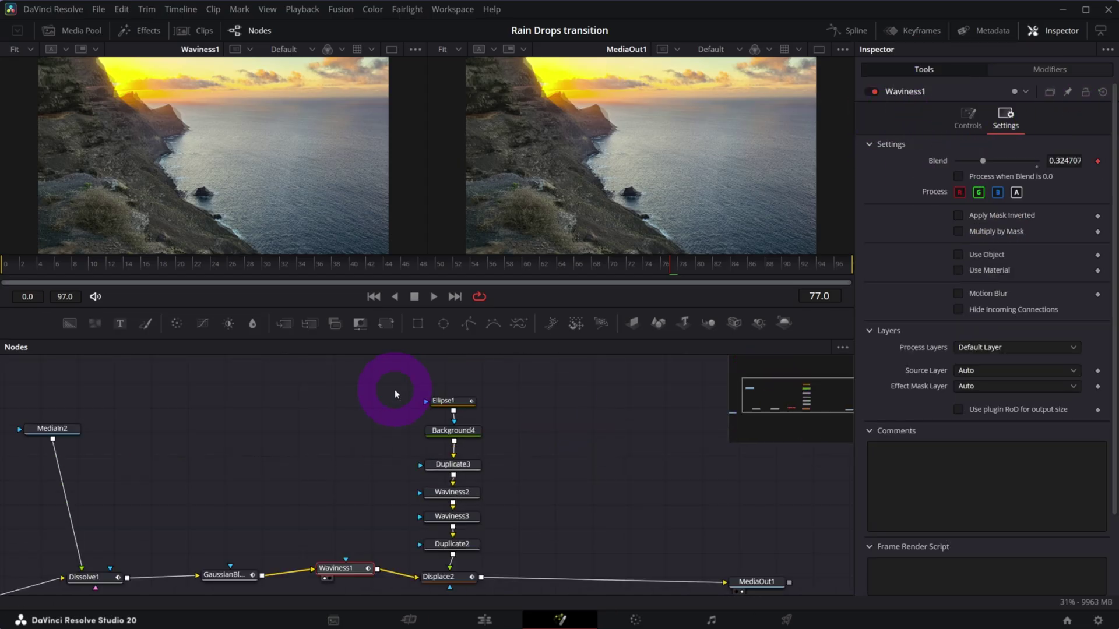
Step: Select the ripple chain and view the Ellipse1 and Background4 outputs on their own
drag(394, 389, 484, 585)
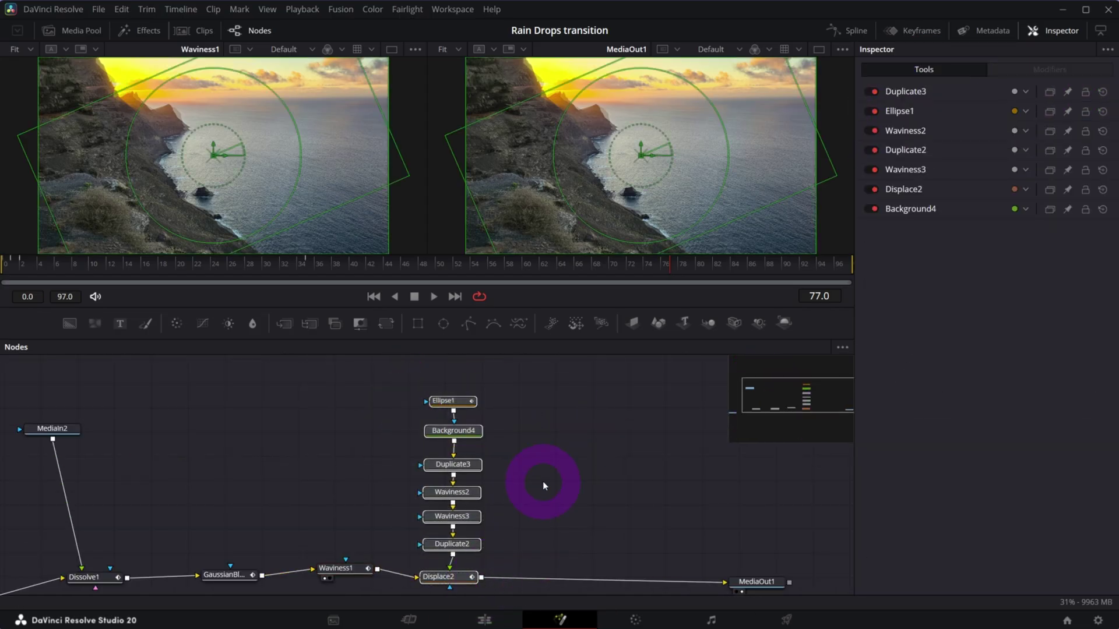
click(454, 401)
key(1)
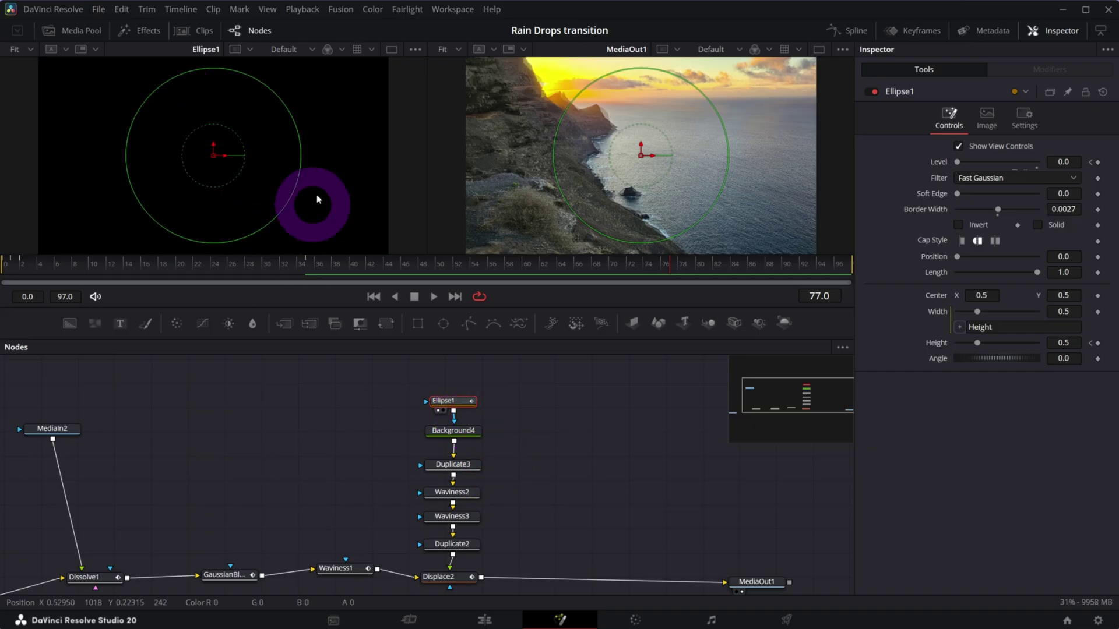
click(478, 435)
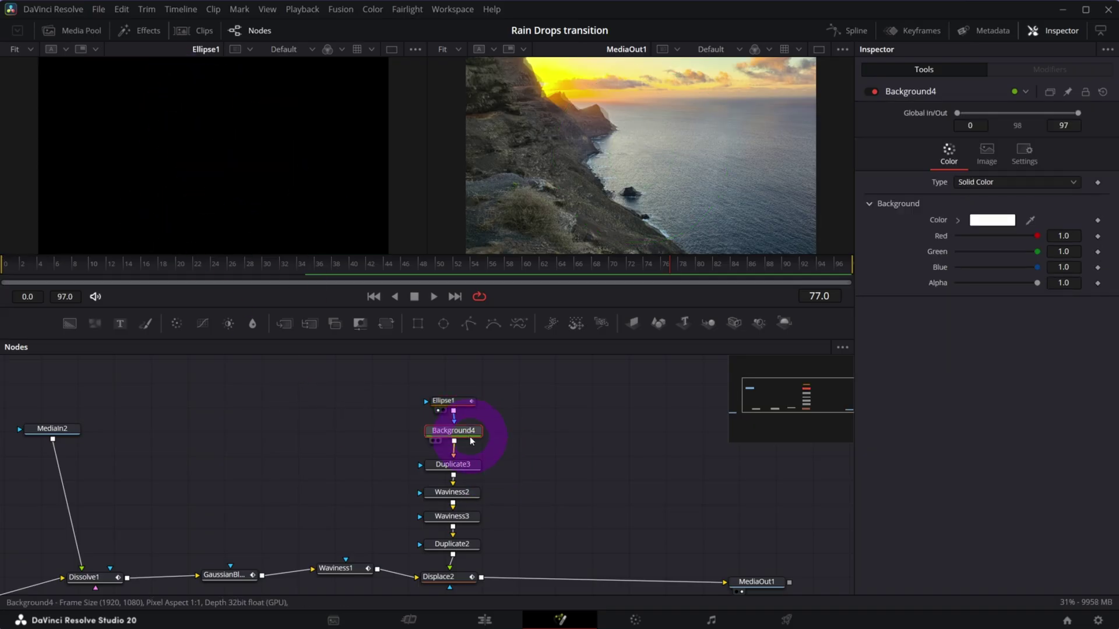
key(1)
Step: Scrub the early transition frames to watch Ellipse1's level and size grow the drop
click(180, 268)
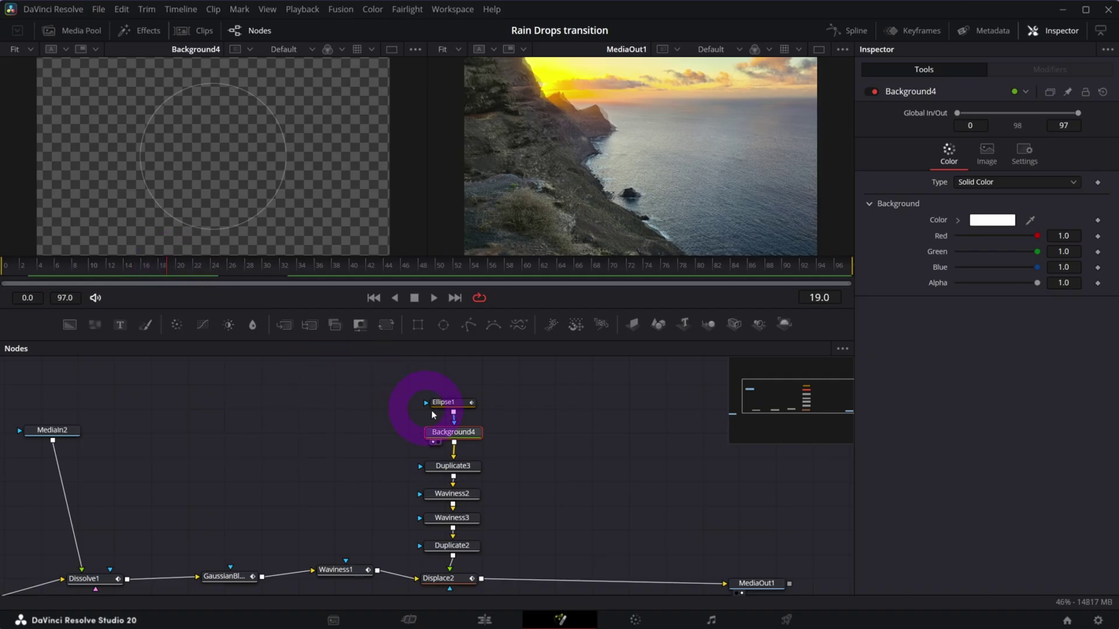
click(451, 403)
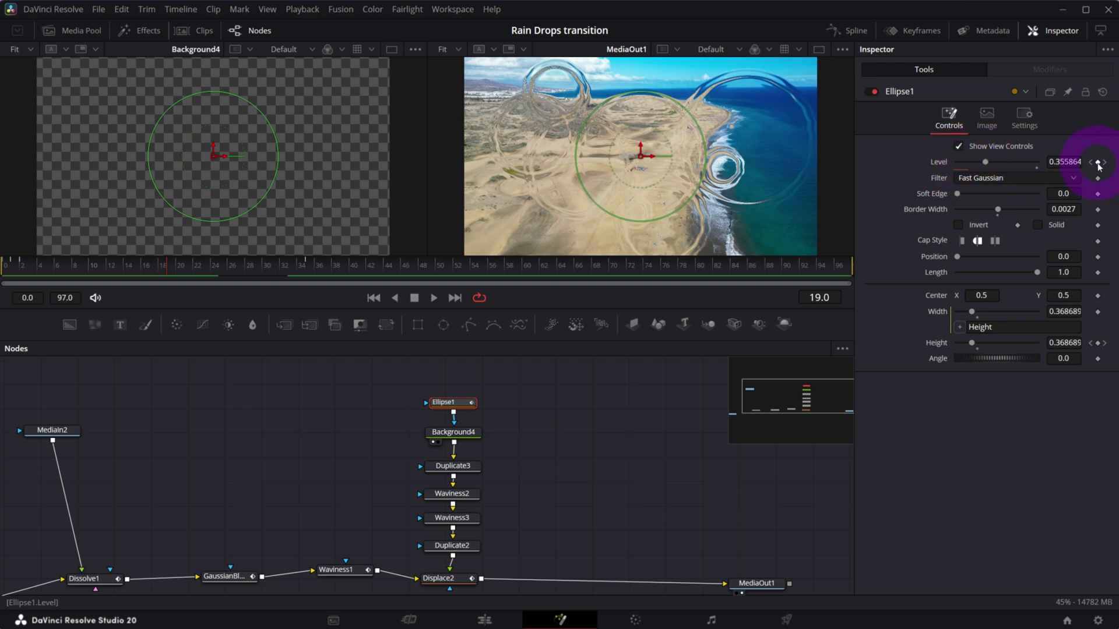
drag(60, 265, 283, 265)
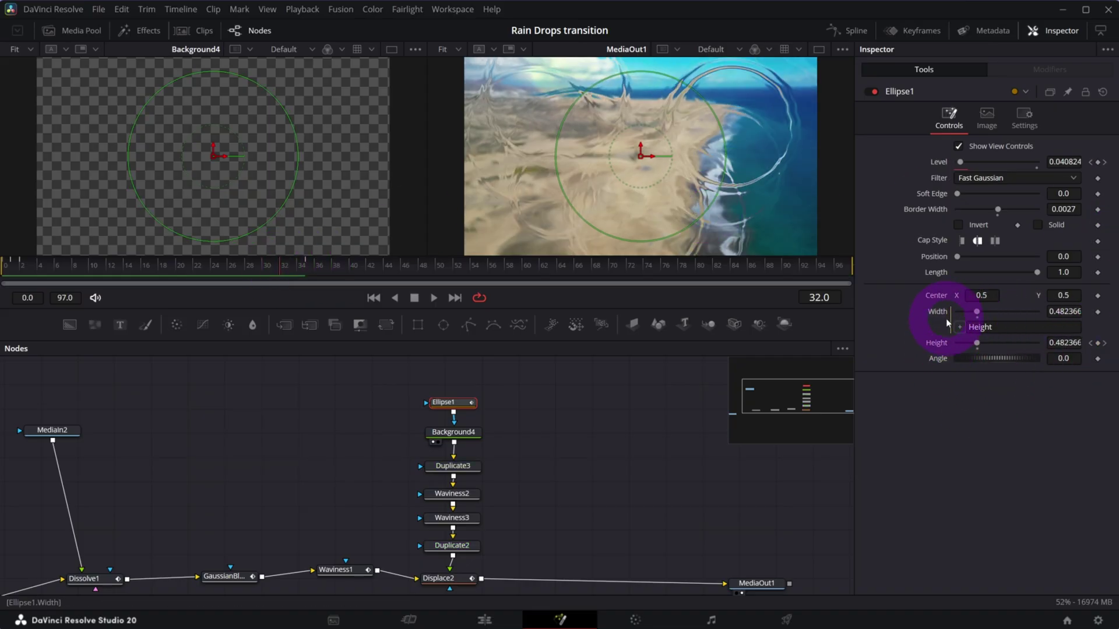
click(20, 270)
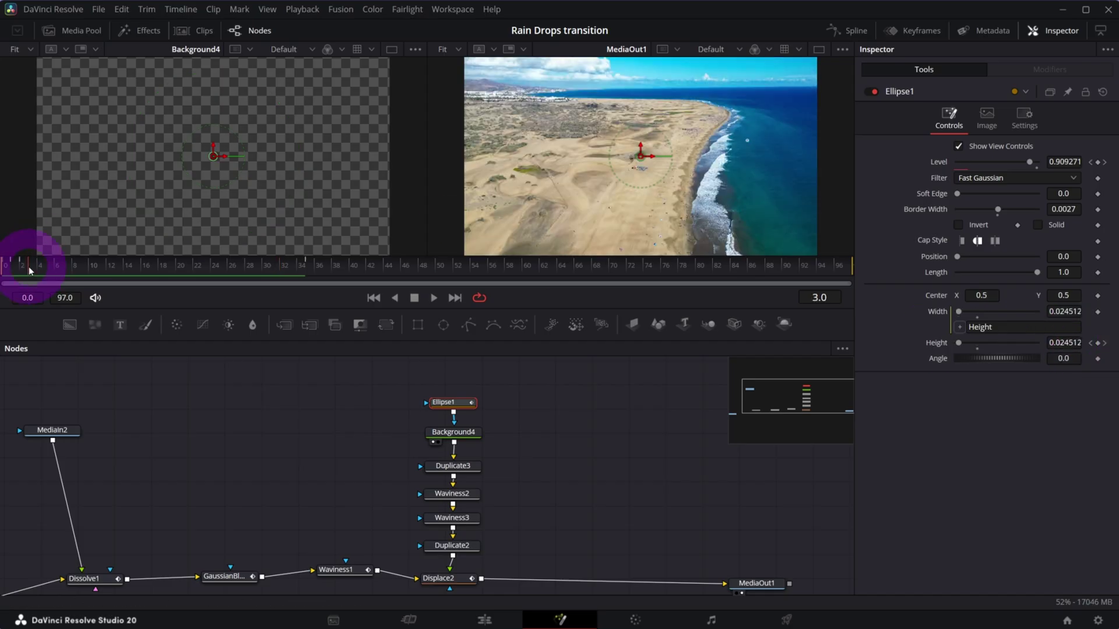
drag(29, 270, 167, 265)
Step: View Duplicate3 alone, show its Jitter settings (Center X 0.002, Size 0.022), and scrub frames
click(476, 468)
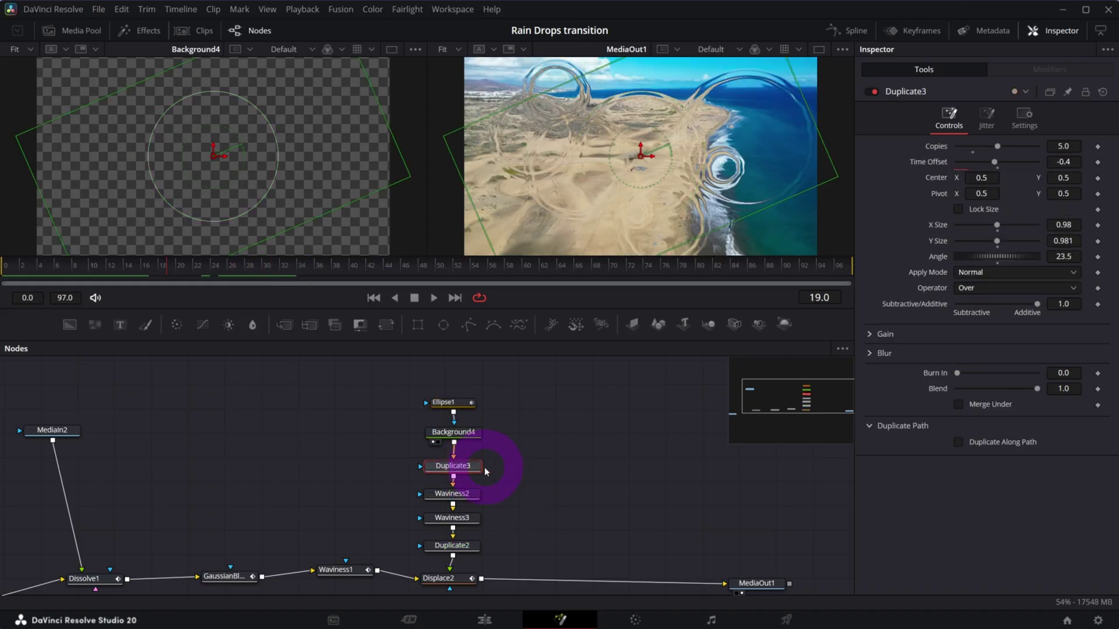
drag(486, 471, 1066, 147)
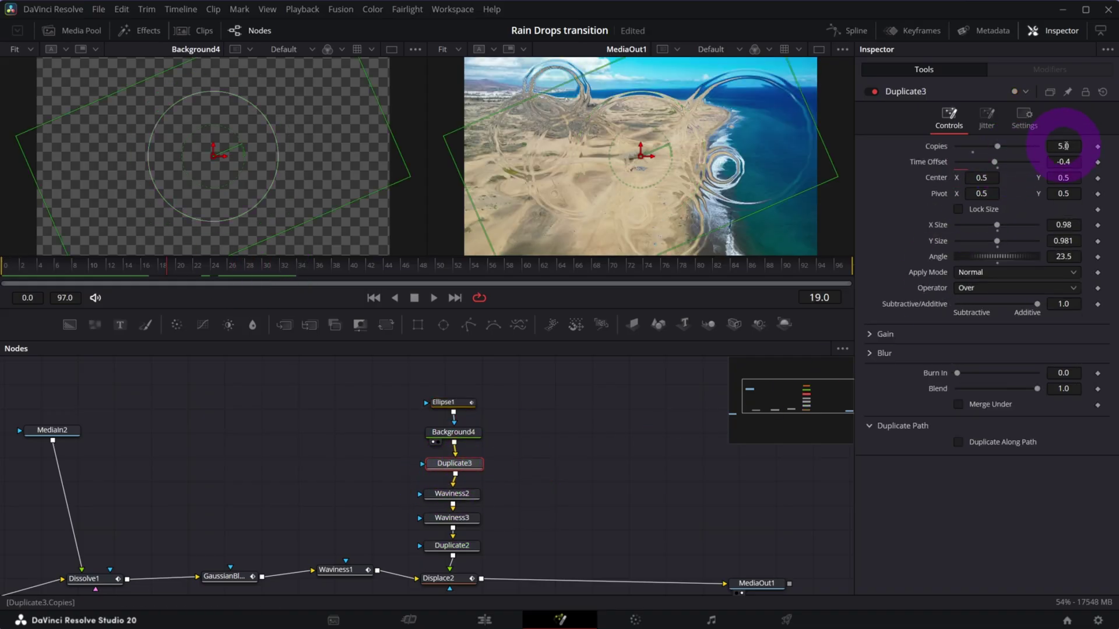
key(1)
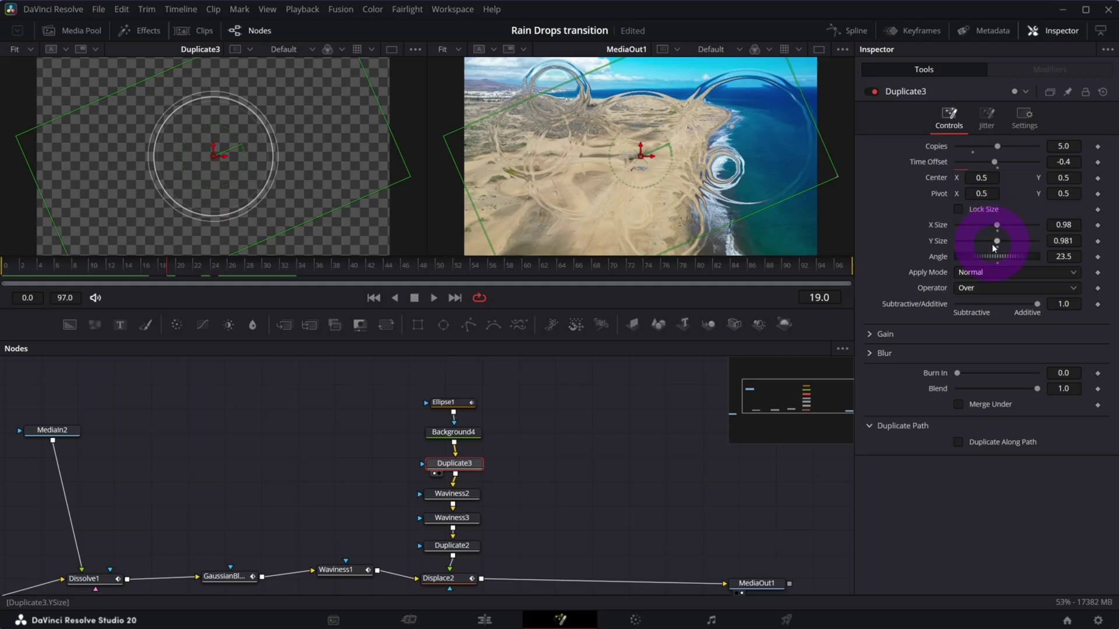
click(992, 120)
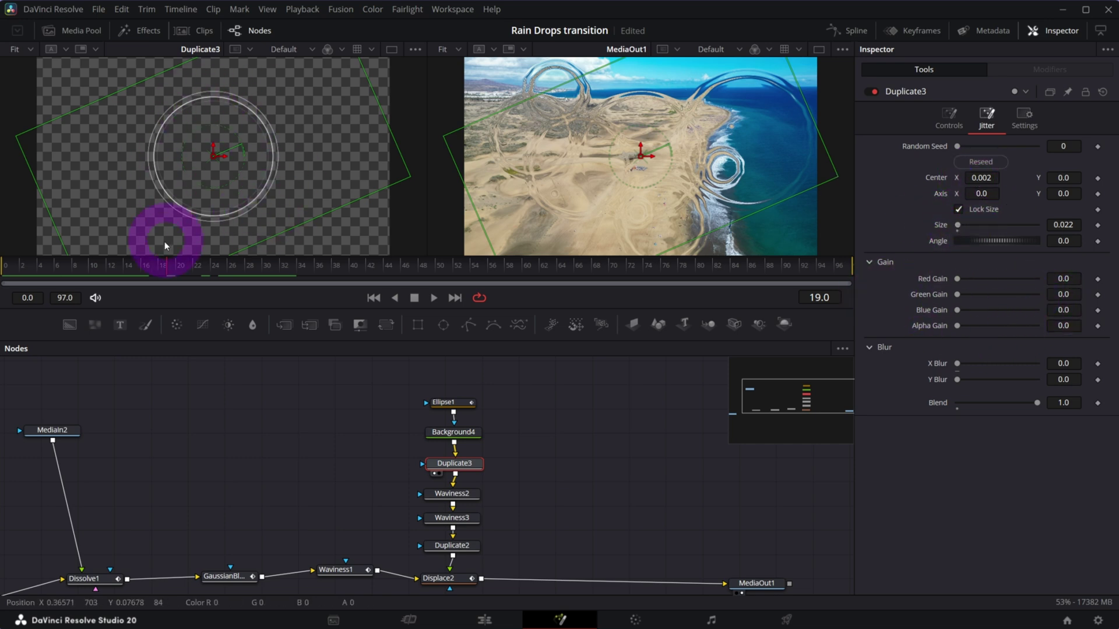
drag(165, 241, 137, 268)
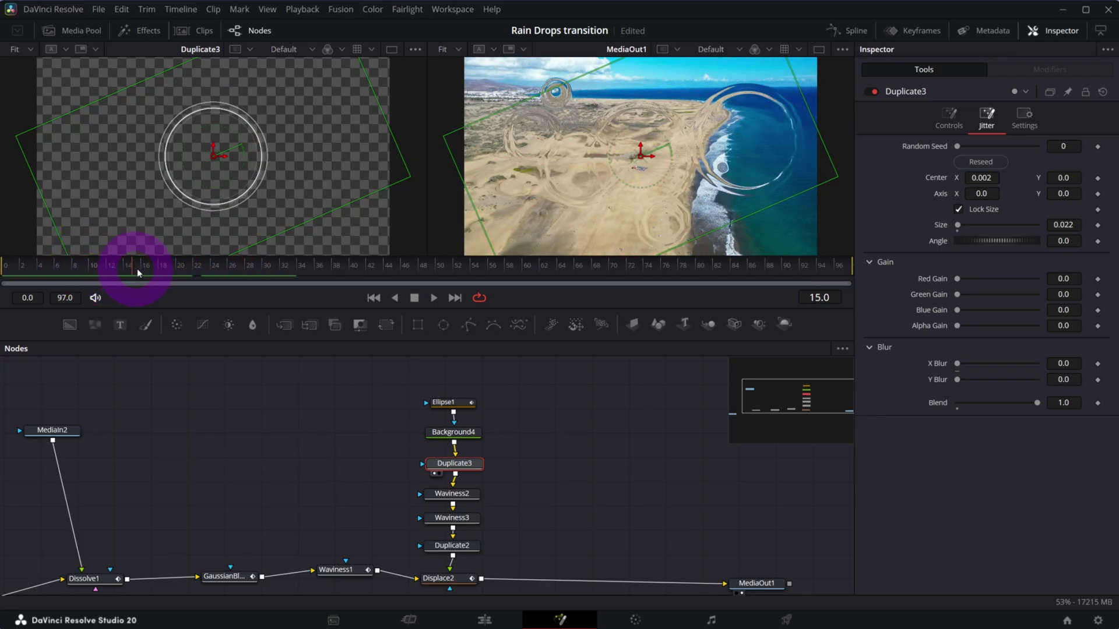
Step: Inspect Waviness2's settings, then Waviness3's (Vertical, Scale 100.0, Strength 1.6, Speed 0.2)
click(443, 501)
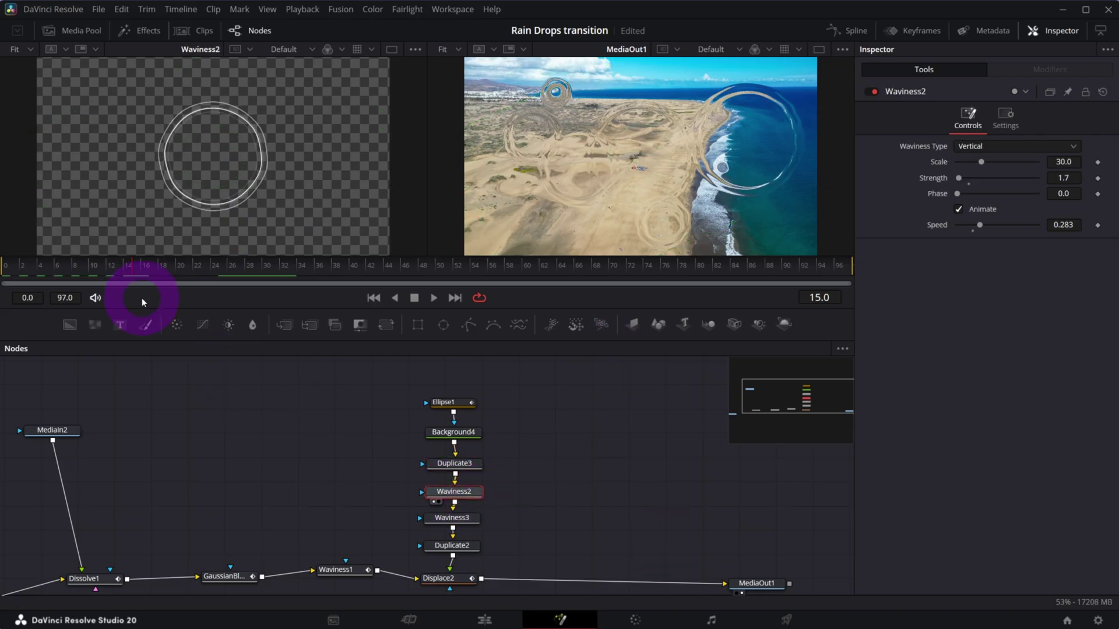
key(Left)
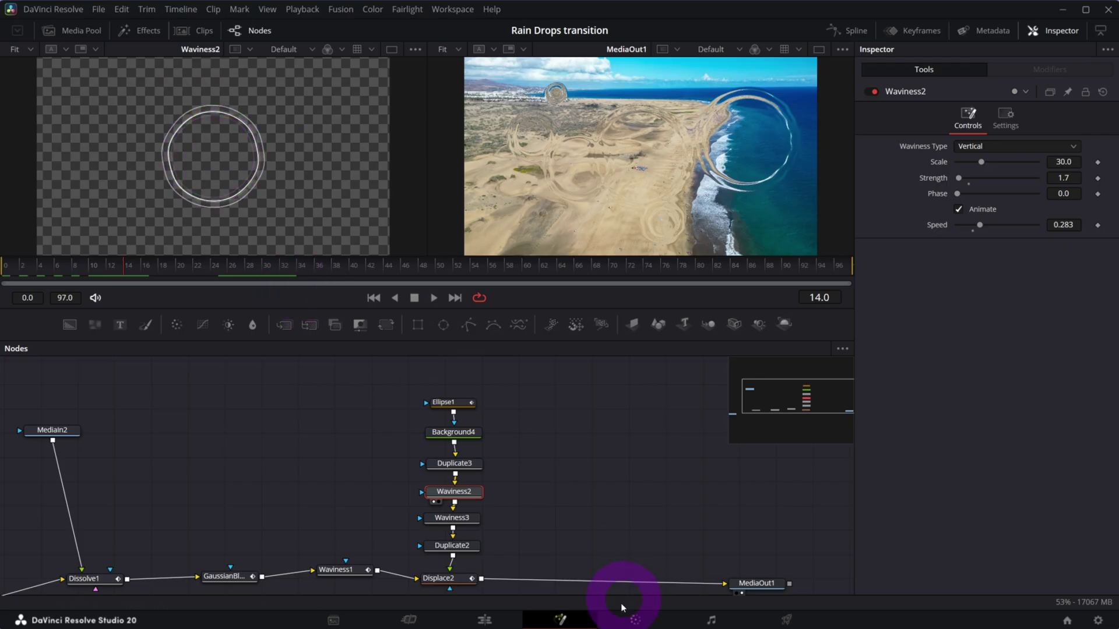
click(448, 520)
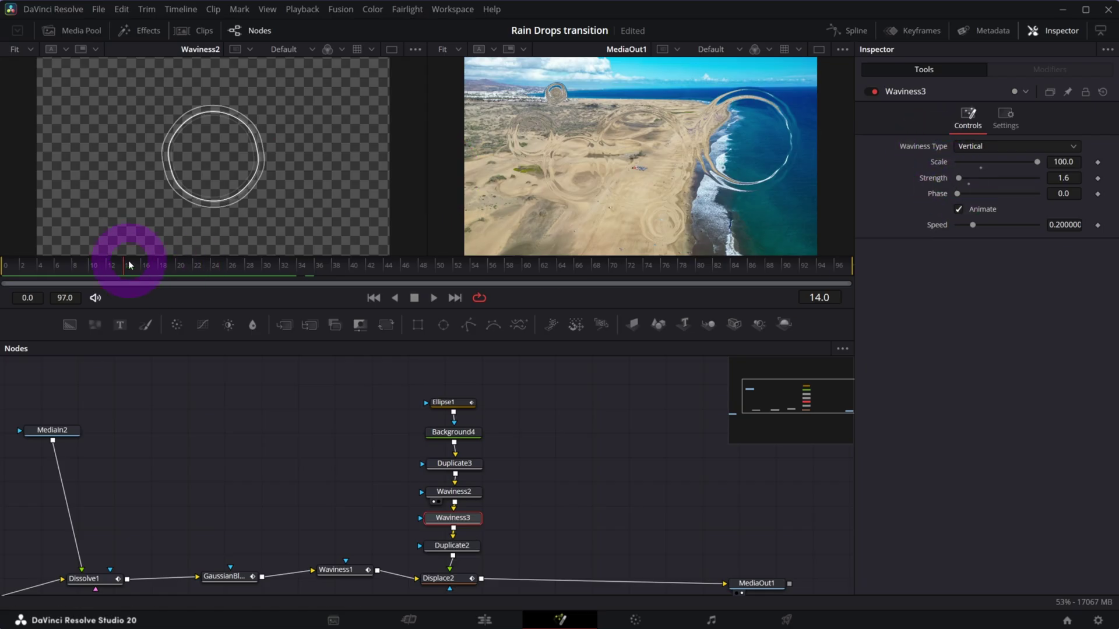
mouse_move(128, 265)
mouse_down()
mouse_move(153, 264)
mouse_move(120, 265)
mouse_up()
Step: View Waviness3's wobbly double ring alone, zoomed in at frame 15
key(1)
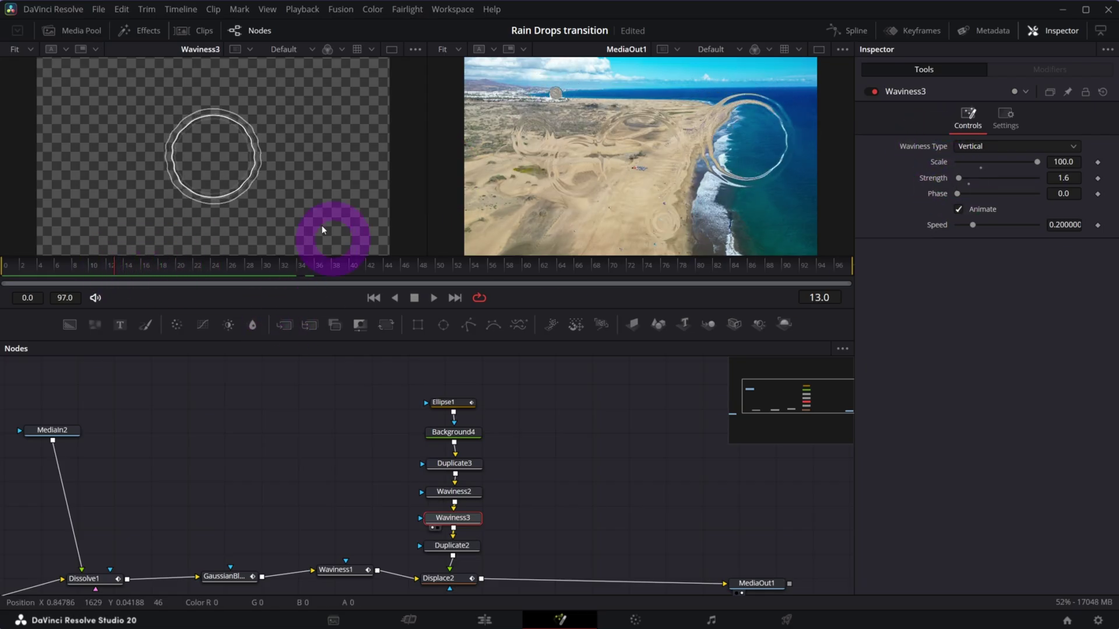
scroll(215, 153, up, 2)
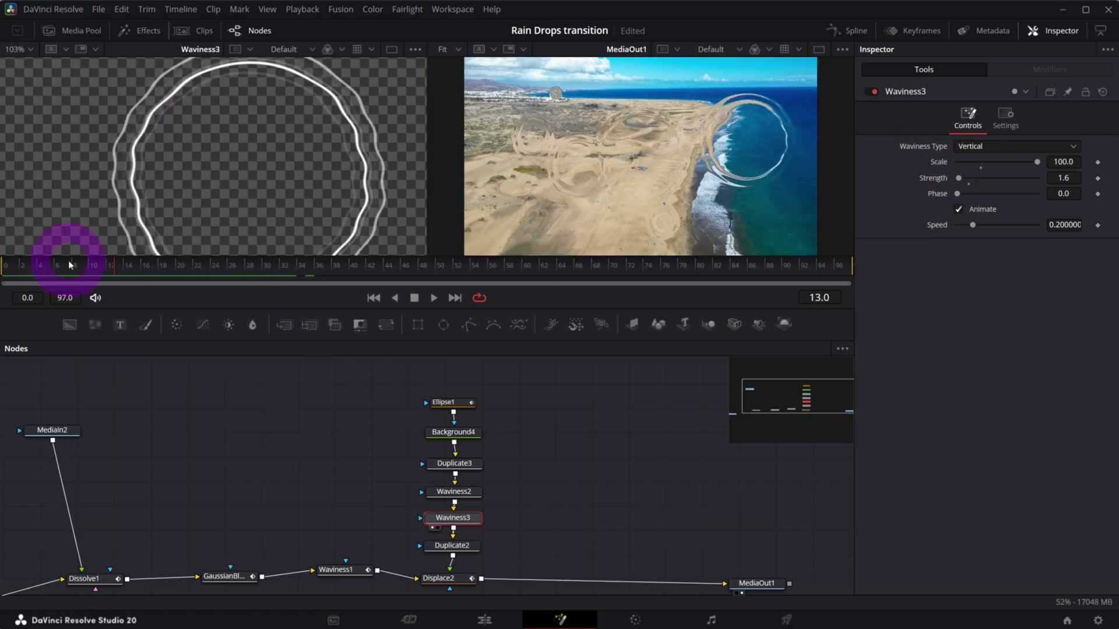
click(131, 266)
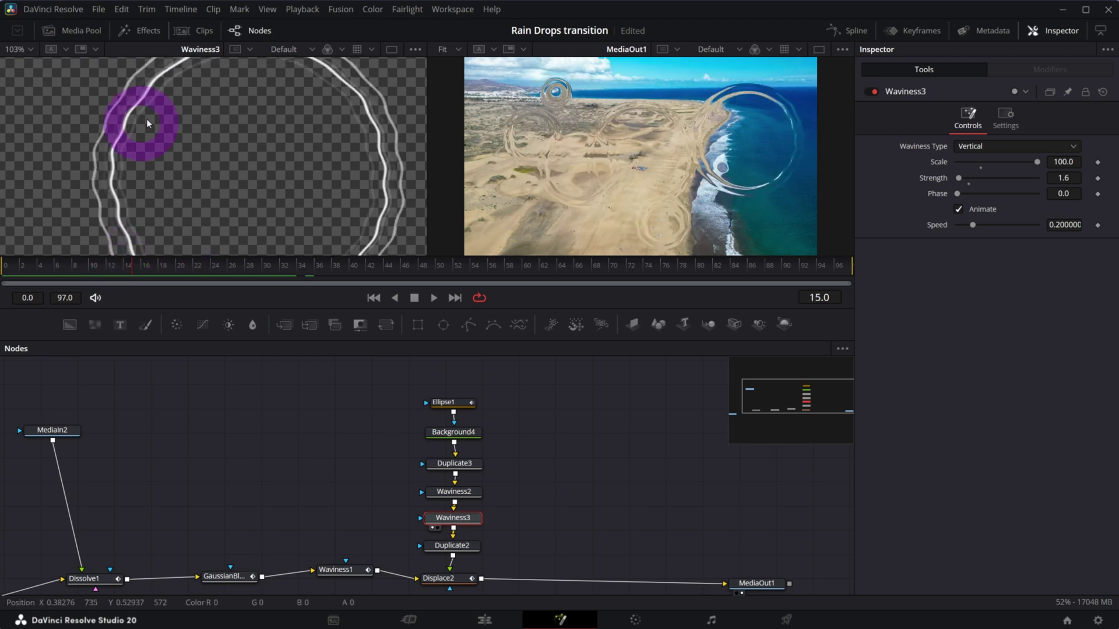
Step: Select Duplicate2, nudge it into place, and show its Jitter settings
click(447, 548)
drag(449, 553, 449, 555)
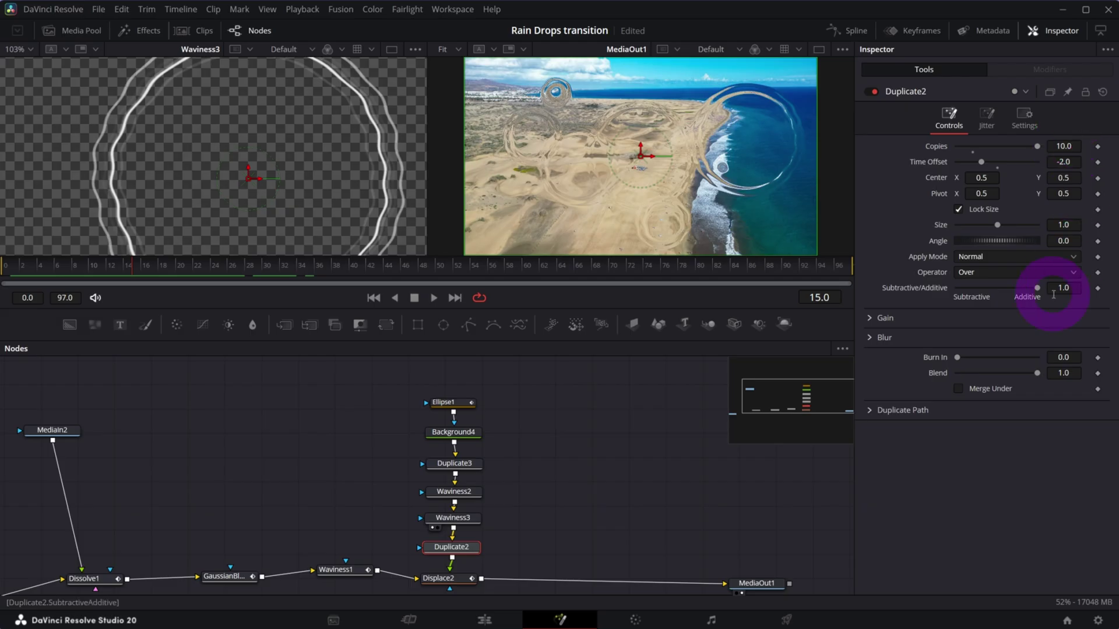
click(987, 117)
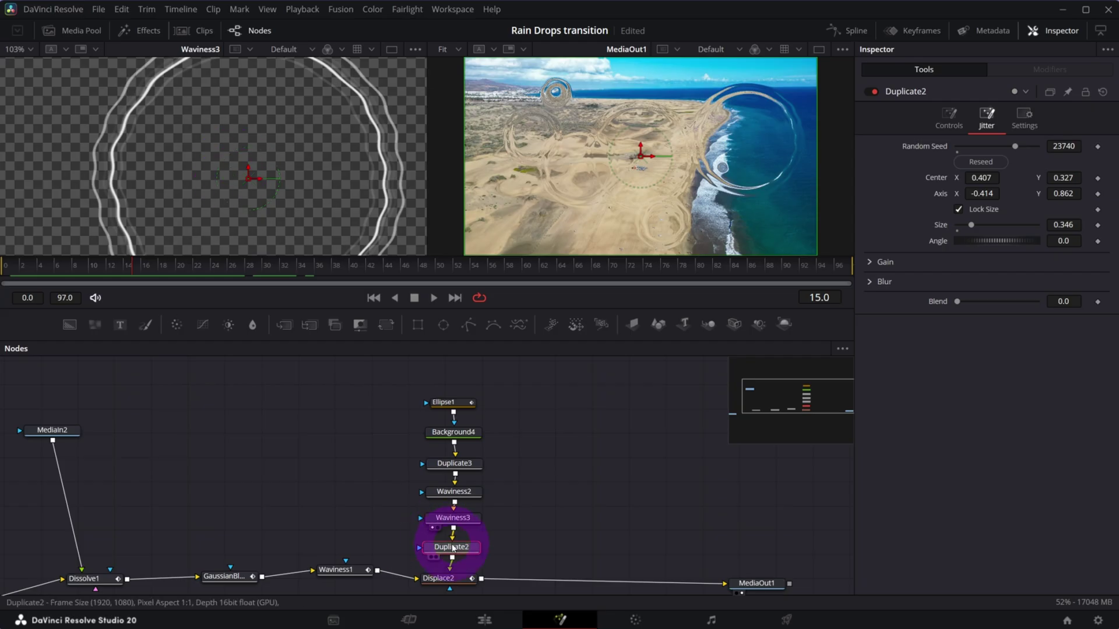
Step: View Duplicate2's scattered, randomly sized rings alone from frame 10, scrubbing across frames
key(1)
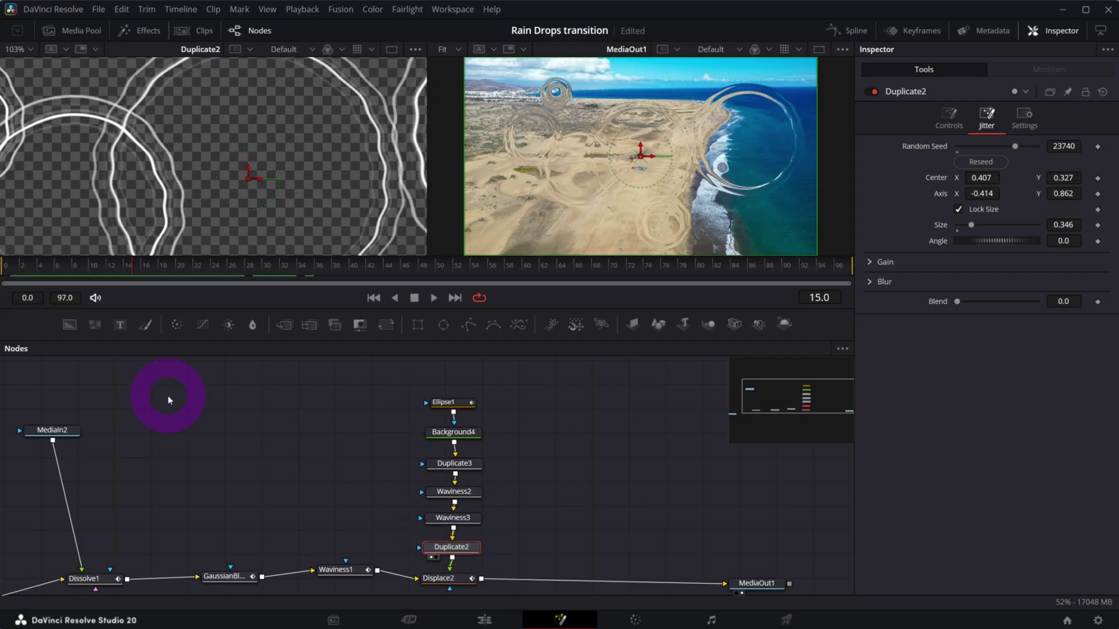
click(91, 266)
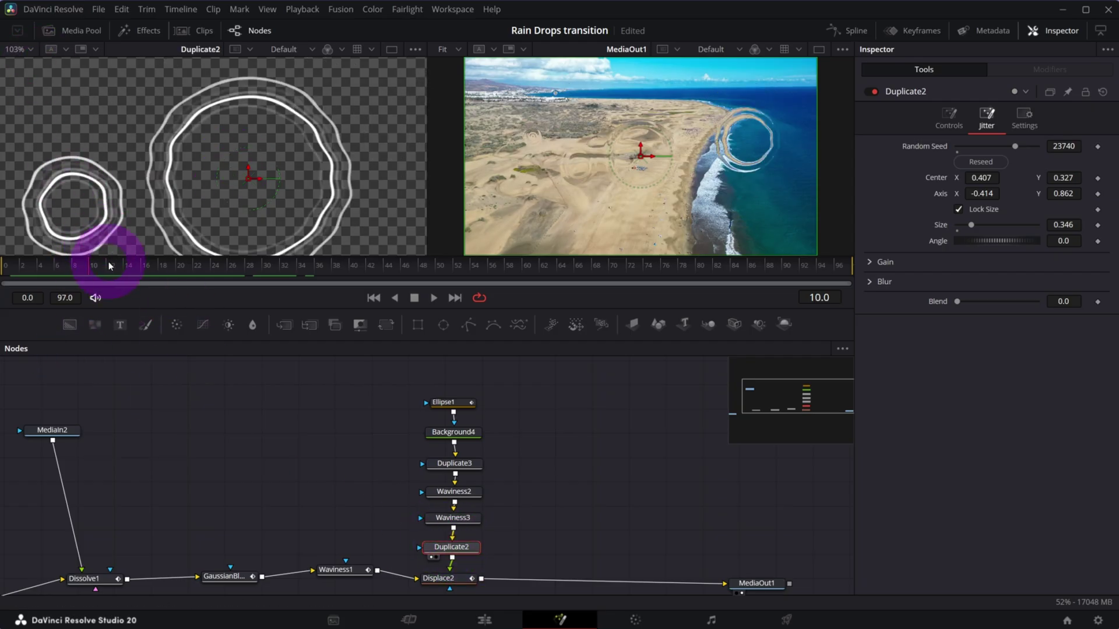
mouse_move(108, 263)
mouse_down()
mouse_move(225, 262)
mouse_move(112, 263)
mouse_up()
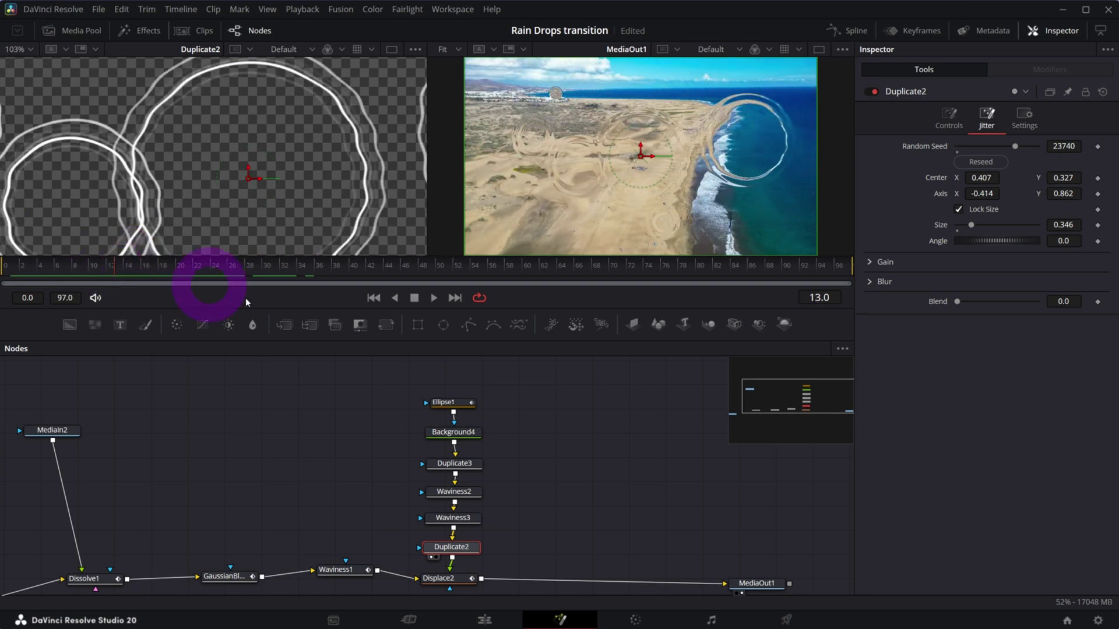
scroll(532, 490, down, 2)
click(350, 541)
Step: Line up the Waviness1 and Displace2 nodes with the rest of the tree
drag(349, 541, 345, 552)
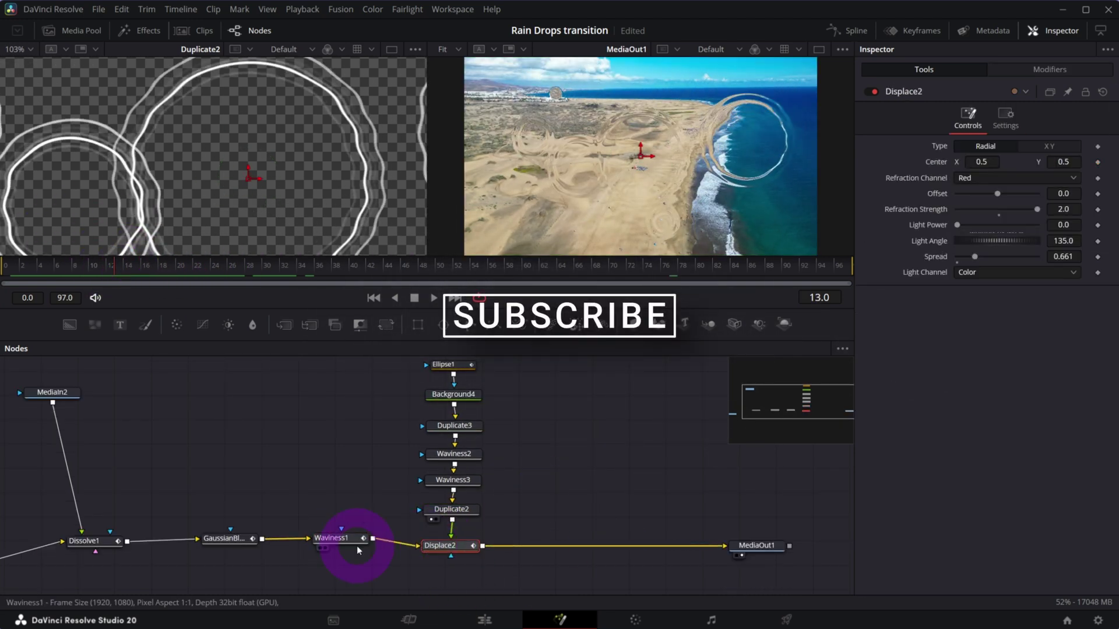
click(443, 542)
click(264, 181)
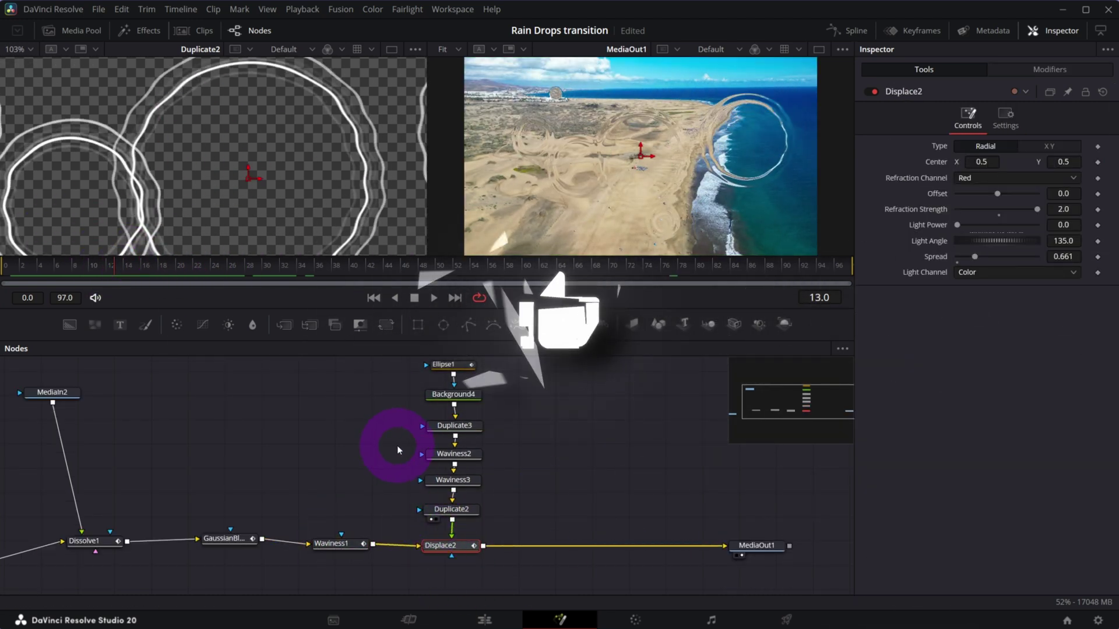
drag(452, 552, 450, 551)
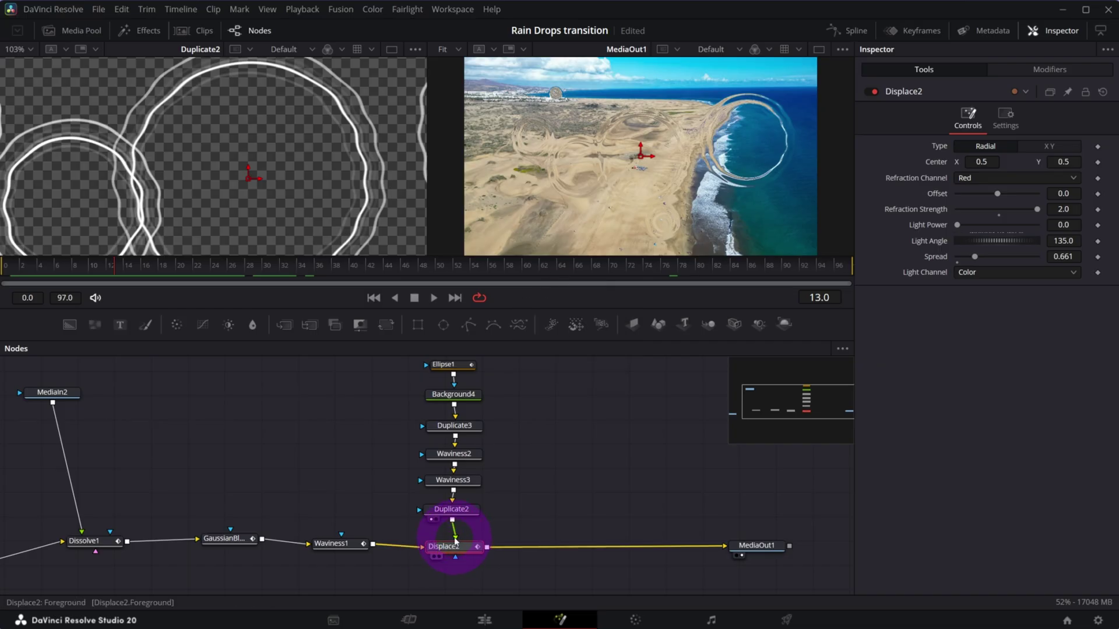
drag(456, 542, 454, 542)
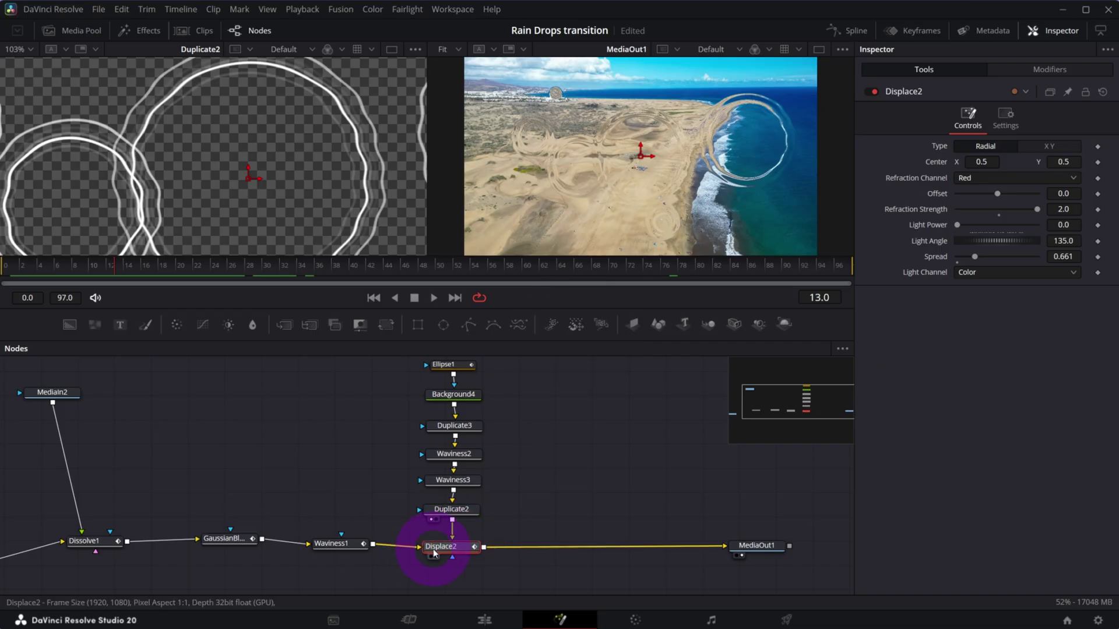
Step: View Displace2's rippled beach result fitted in the viewer, checking Waviness1's blend and Displace2's radial settings
key(1)
click(332, 546)
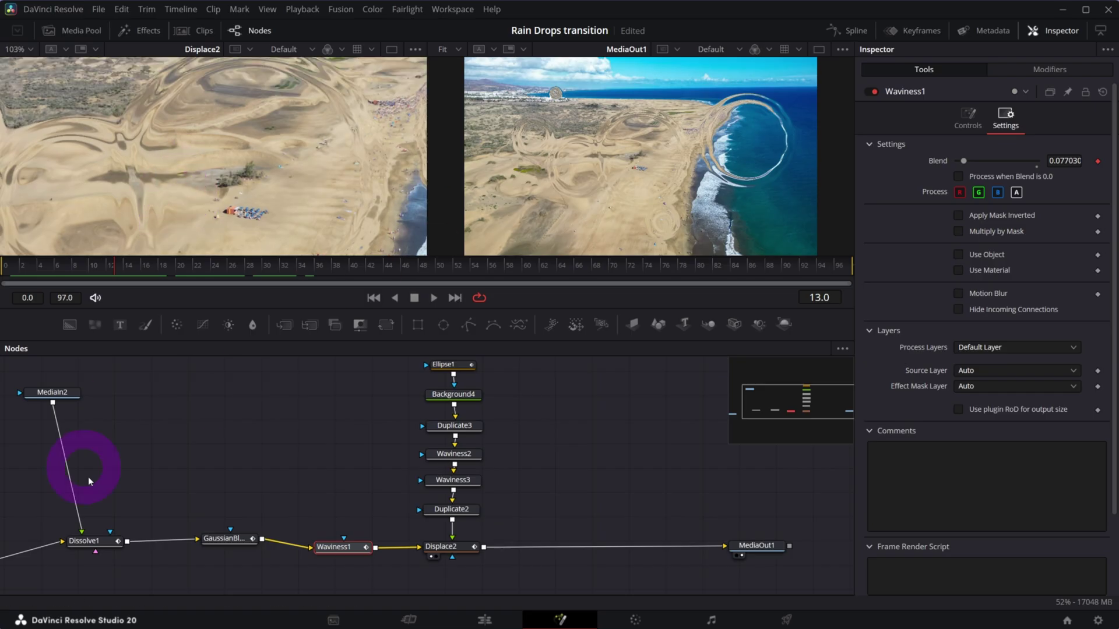
click(439, 545)
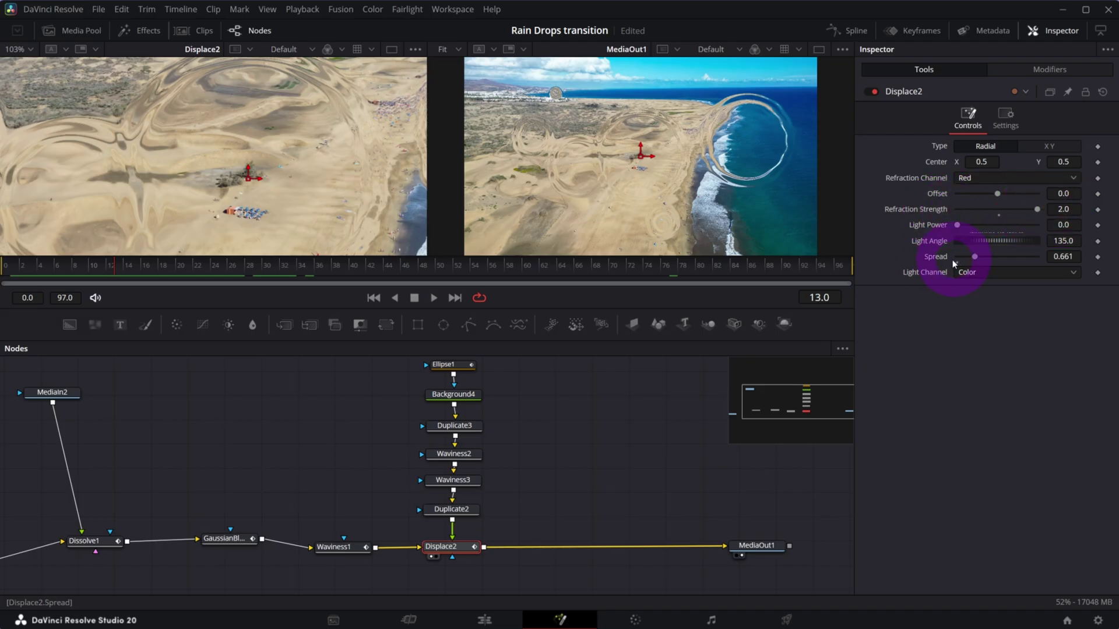
click(643, 546)
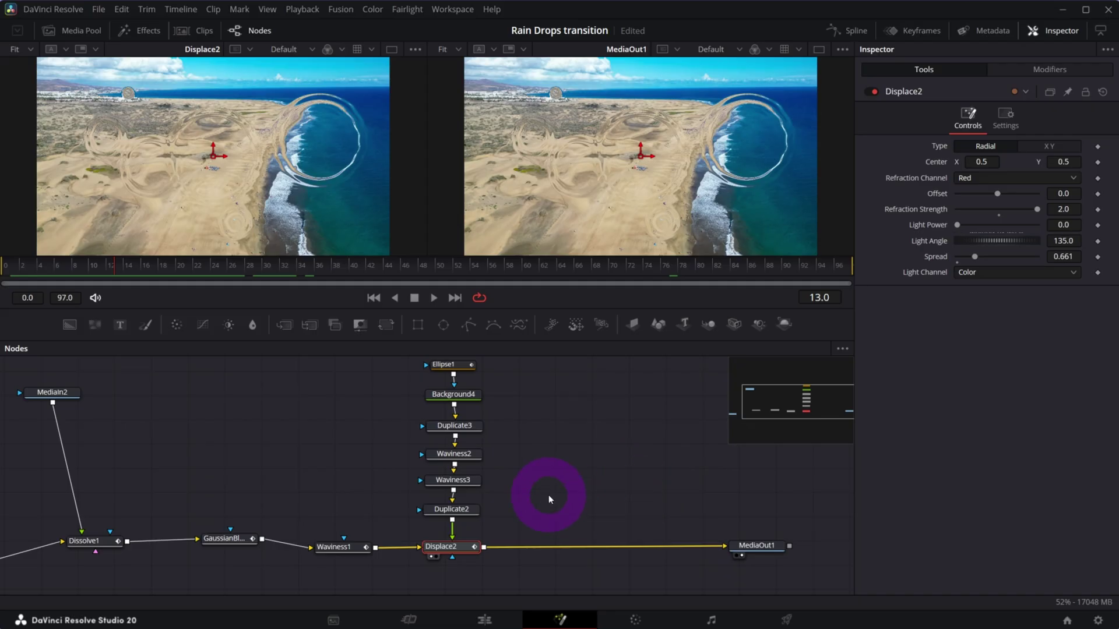
click(775, 400)
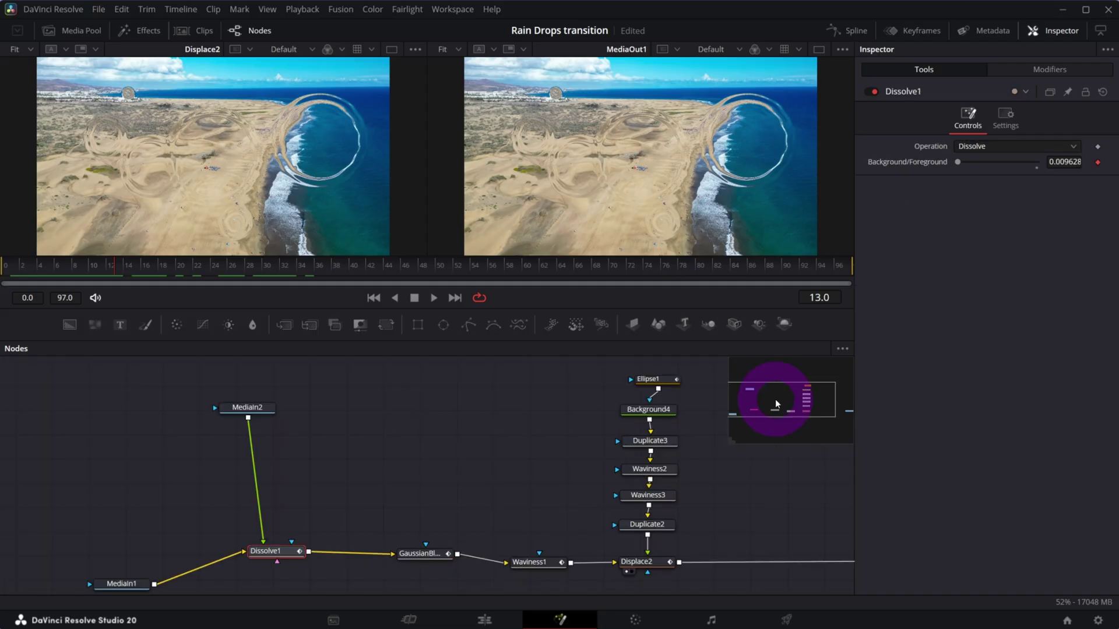